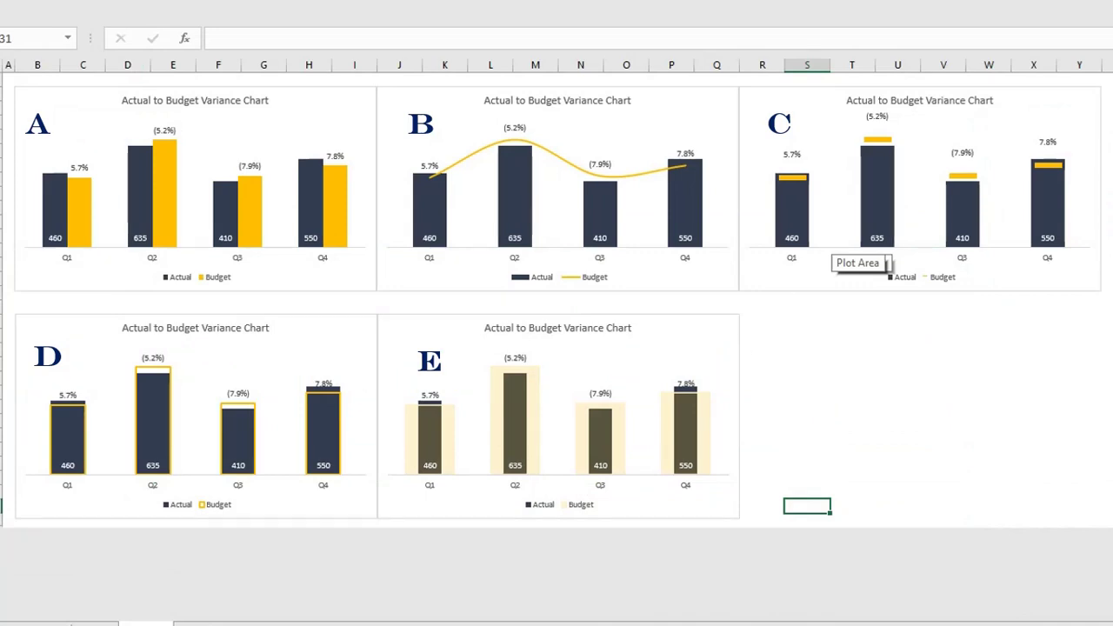
Switch to the Data worksheet holding the quarterly Actual, Budget and Variance table.
left_click(898, 623)
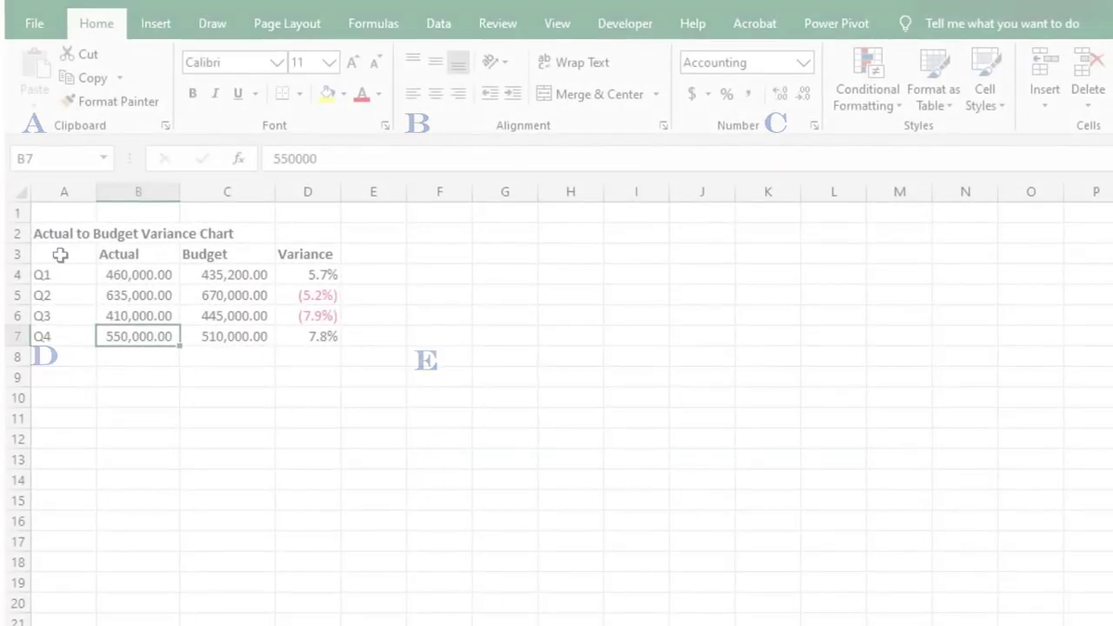
Insert a clustered column chart from A3:C7 (Q1–Q4 Actual and Budget) and move it beside the table.
left_click_drag(57, 252, 211, 334)
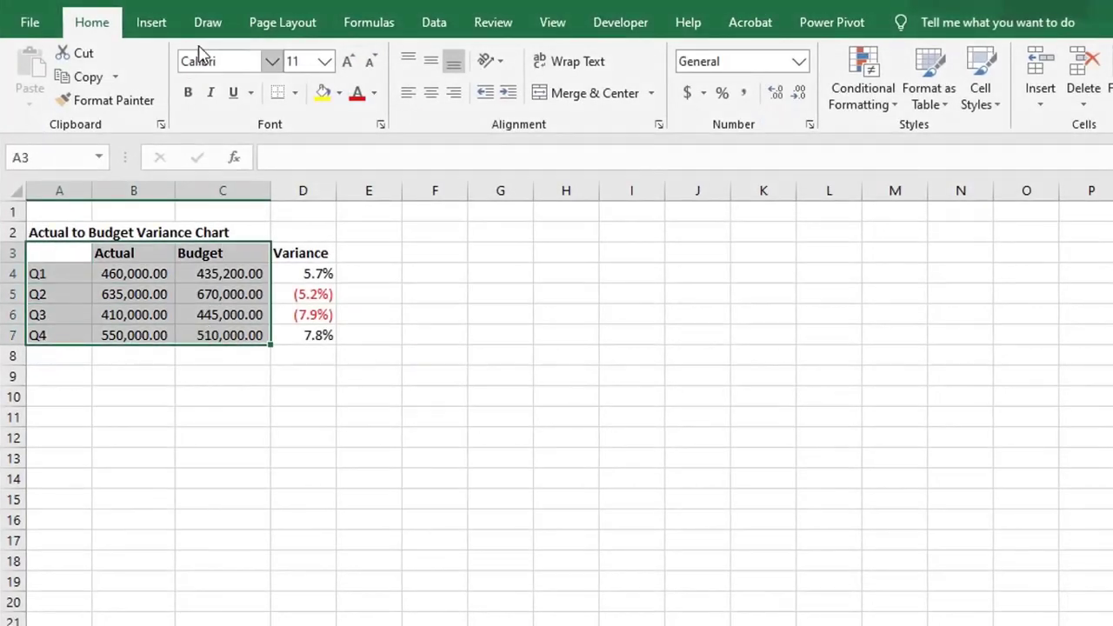
left_click(151, 22)
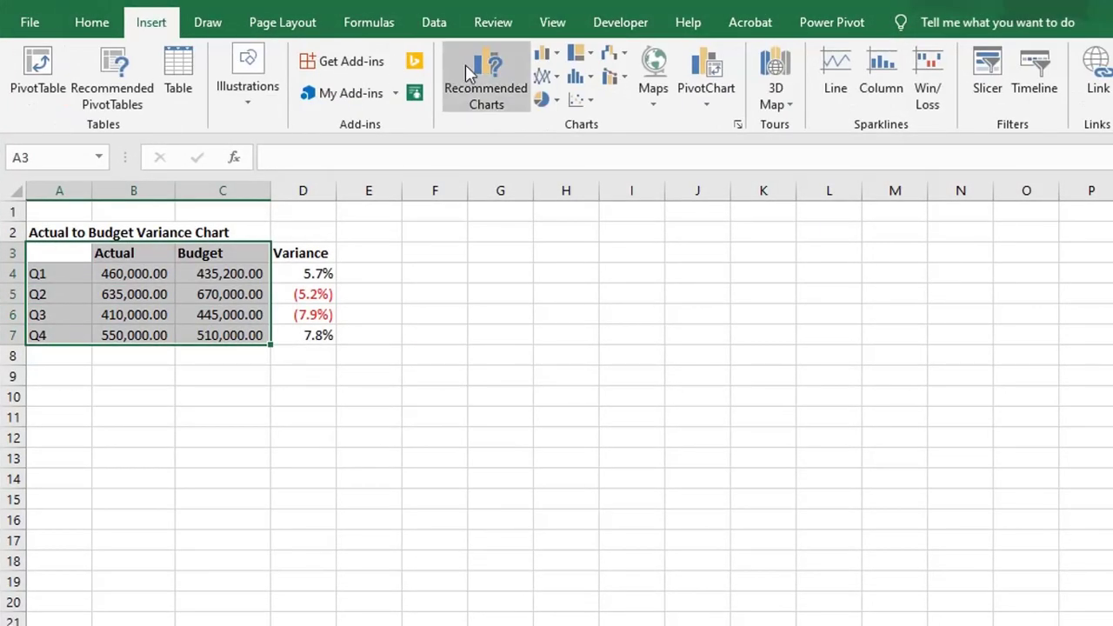
left_click(552, 54)
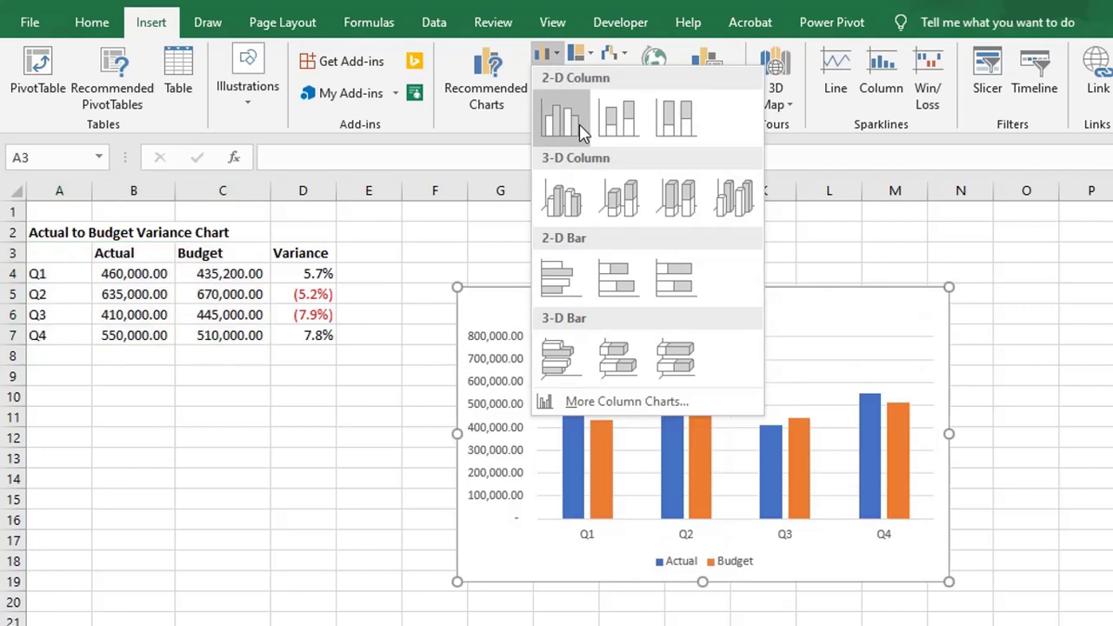
left_click(562, 120)
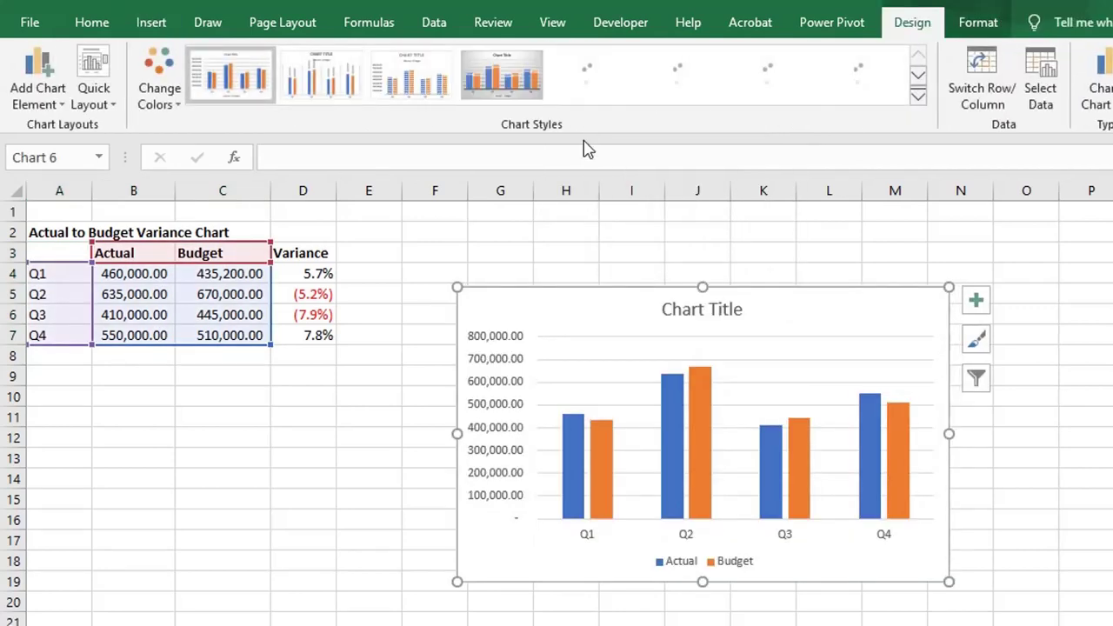
left_click_drag(601, 303, 546, 262)
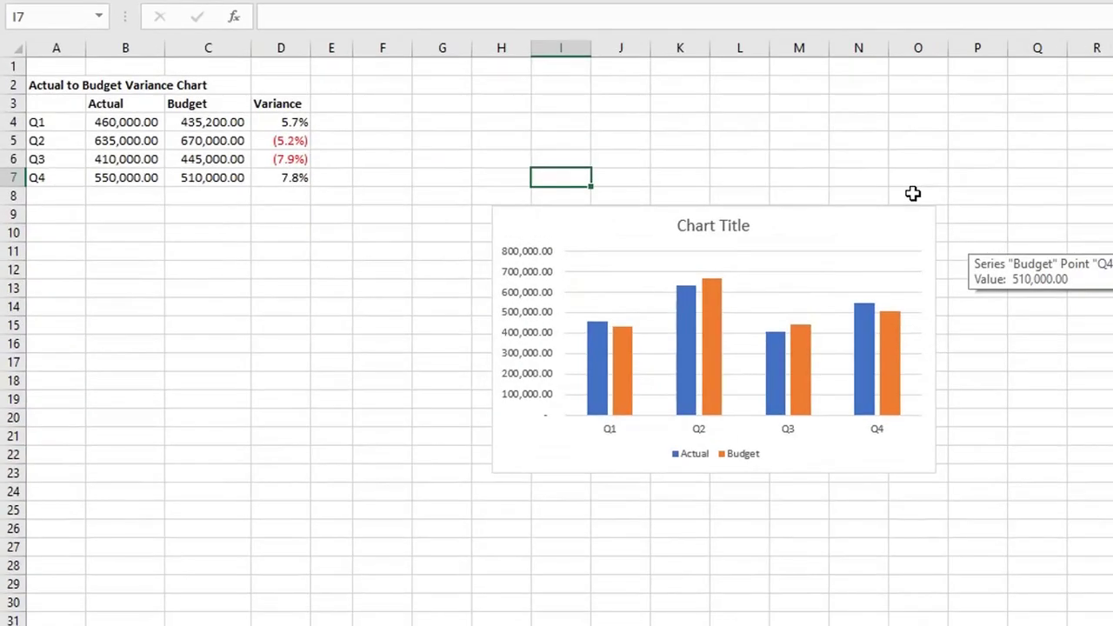
key("ctrl")
left_click(889, 205)
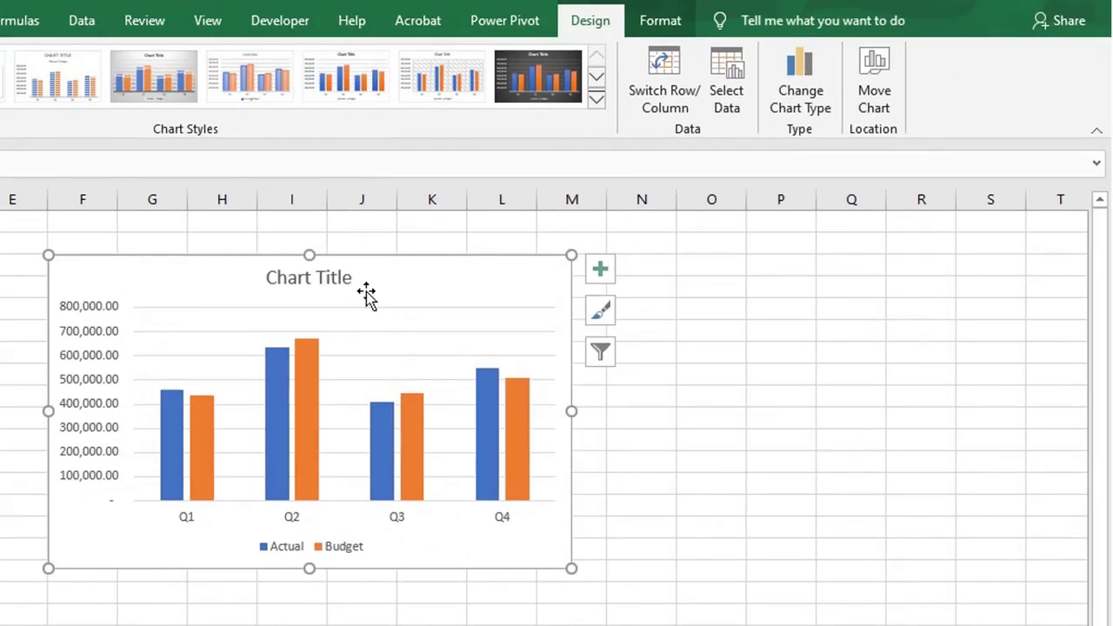
Give the Budget series 0% series overlap and a 150% gap width.
right_click(367, 291)
key("ctrl+1")
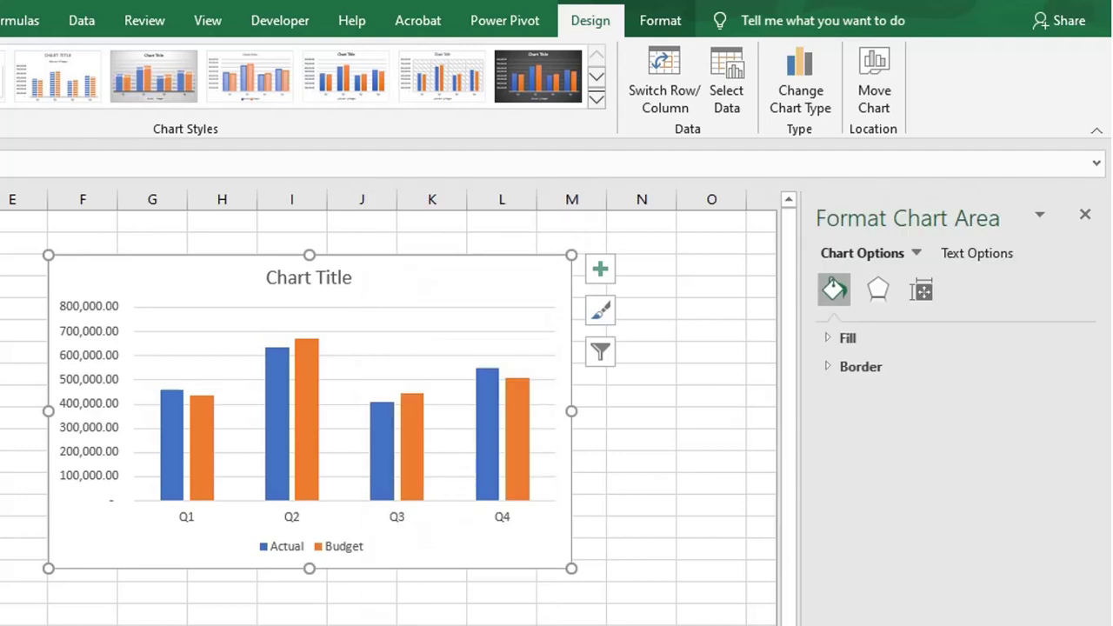
left_click(521, 404)
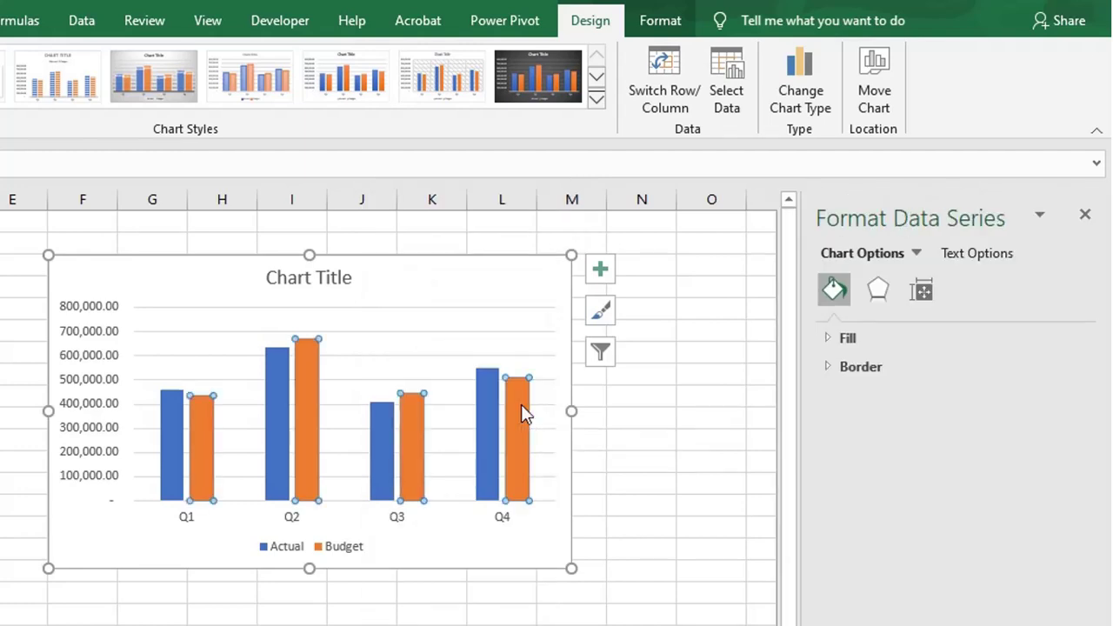
left_click(921, 288)
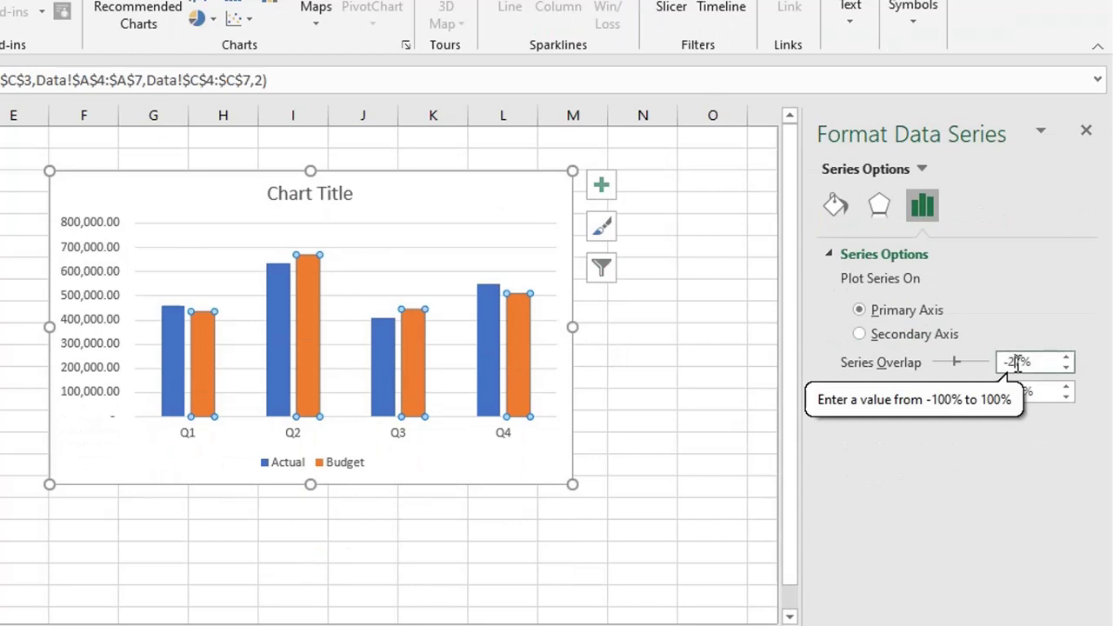
double_click(1016, 363)
type("0")
key("Return")
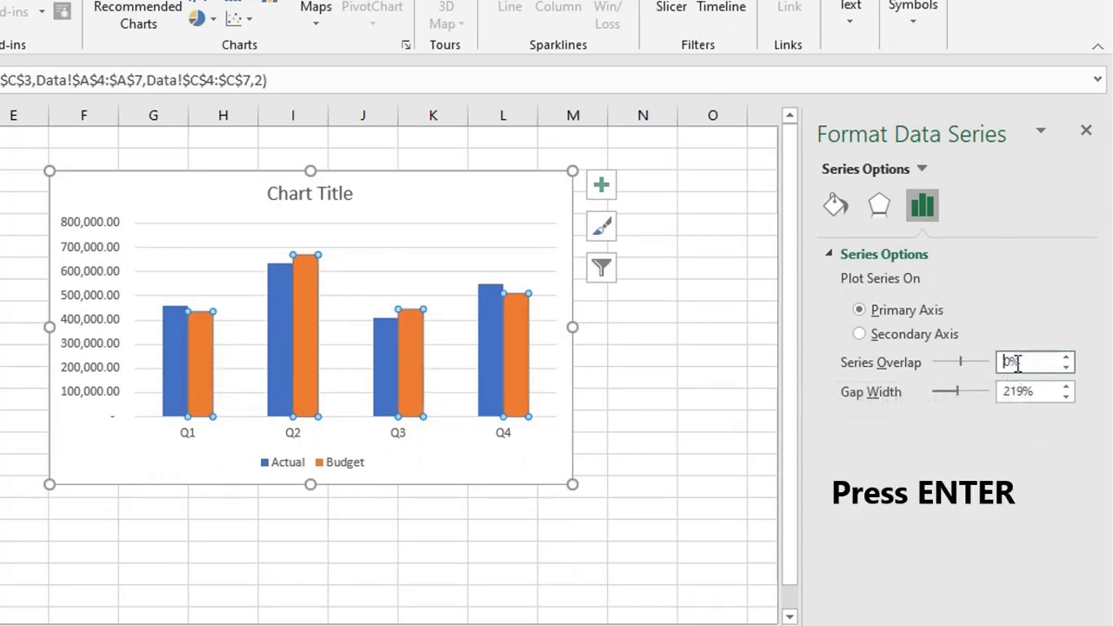
left_click(1026, 391)
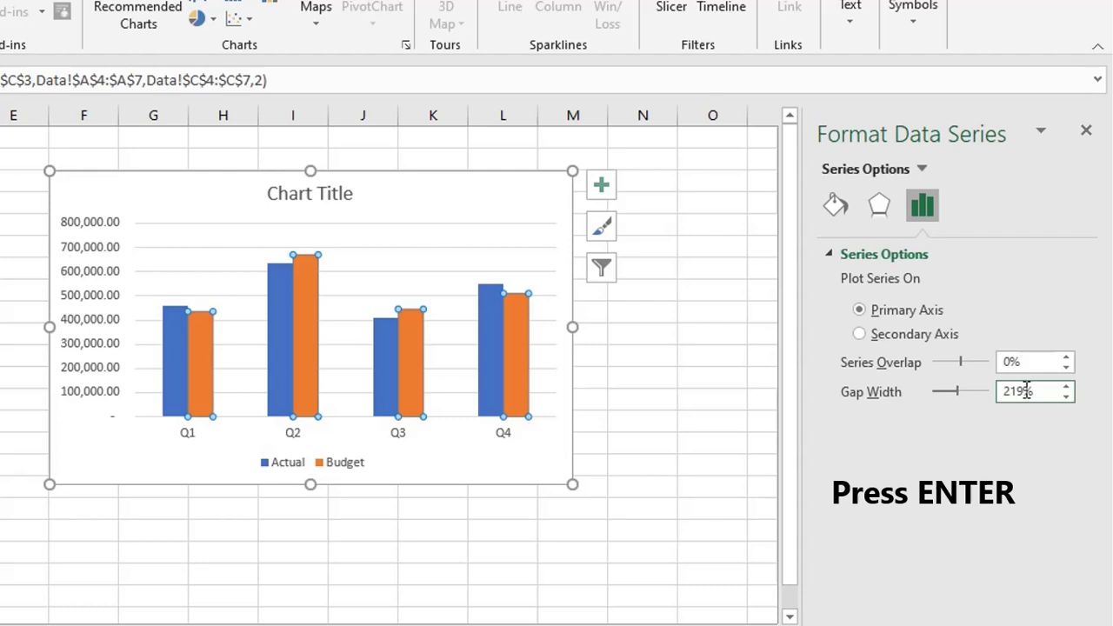
double_click(1026, 391)
type("150")
key("Return")
left_click(100, 261)
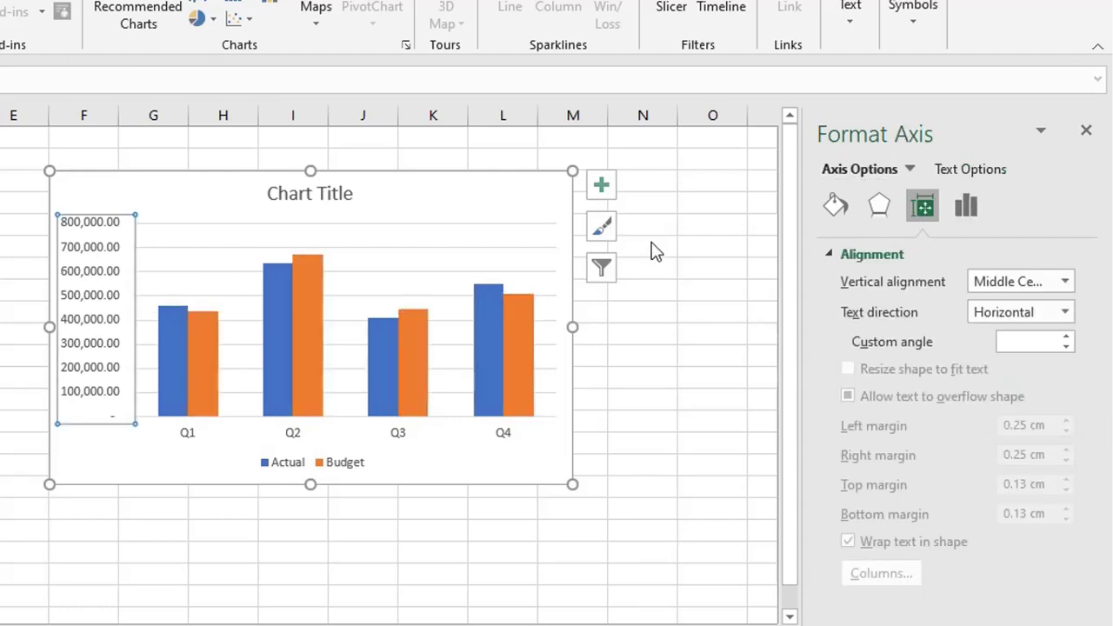
Set the vertical axis display units to Thousands.
left_click(965, 206)
scroll(982, 500, "down", 1)
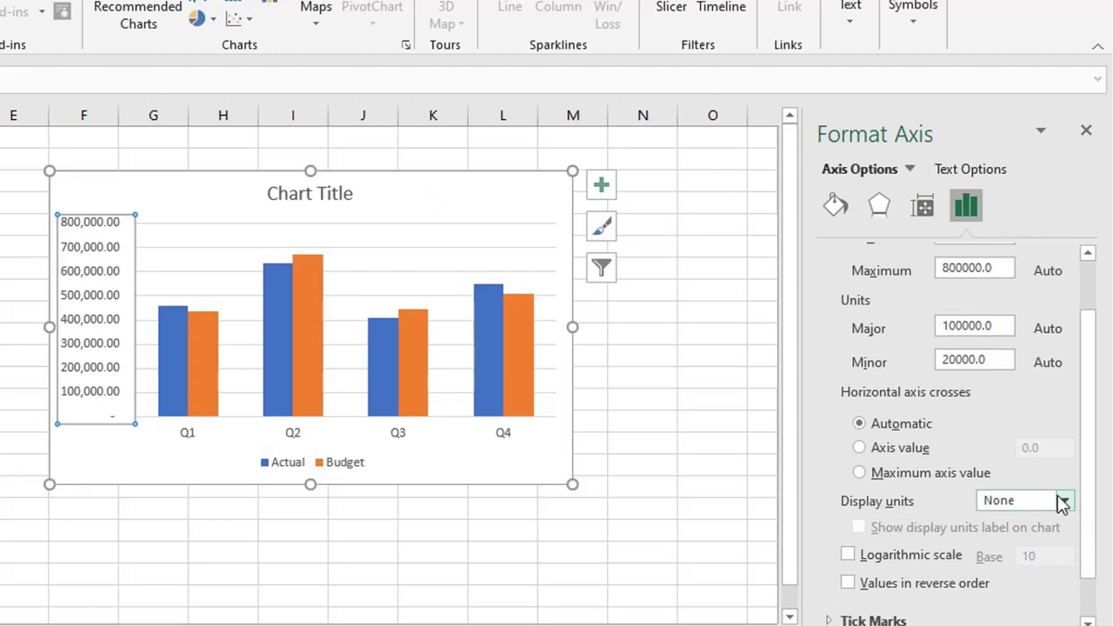
left_click(1063, 500)
left_click(1008, 331)
Add data labels to the columns with 0 decimal places.
left_click(594, 193)
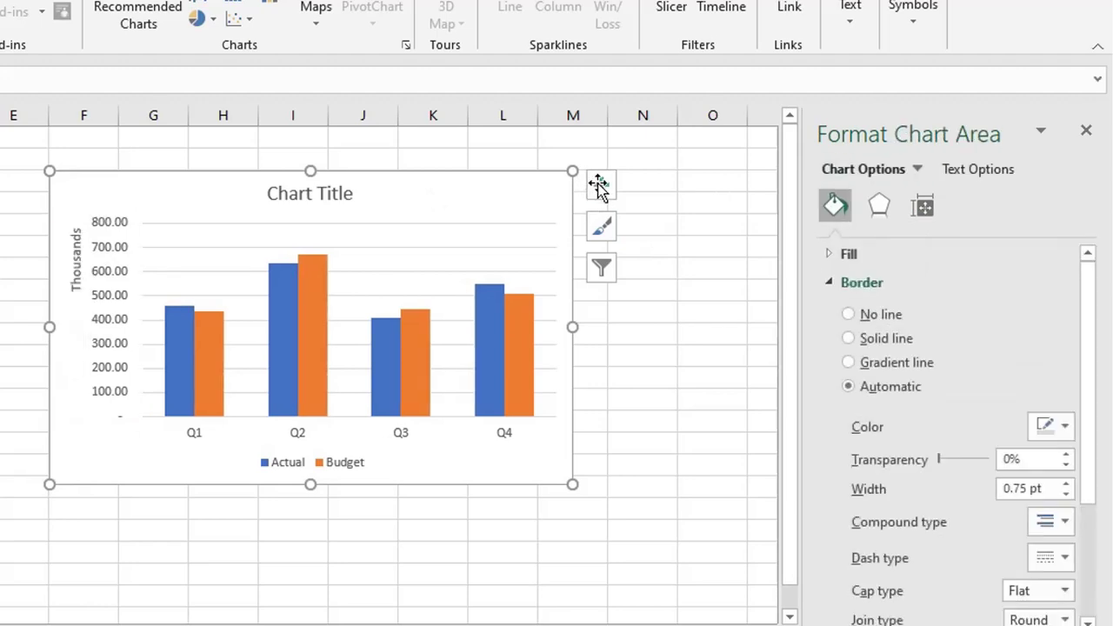
left_click(600, 185)
left_click(654, 277)
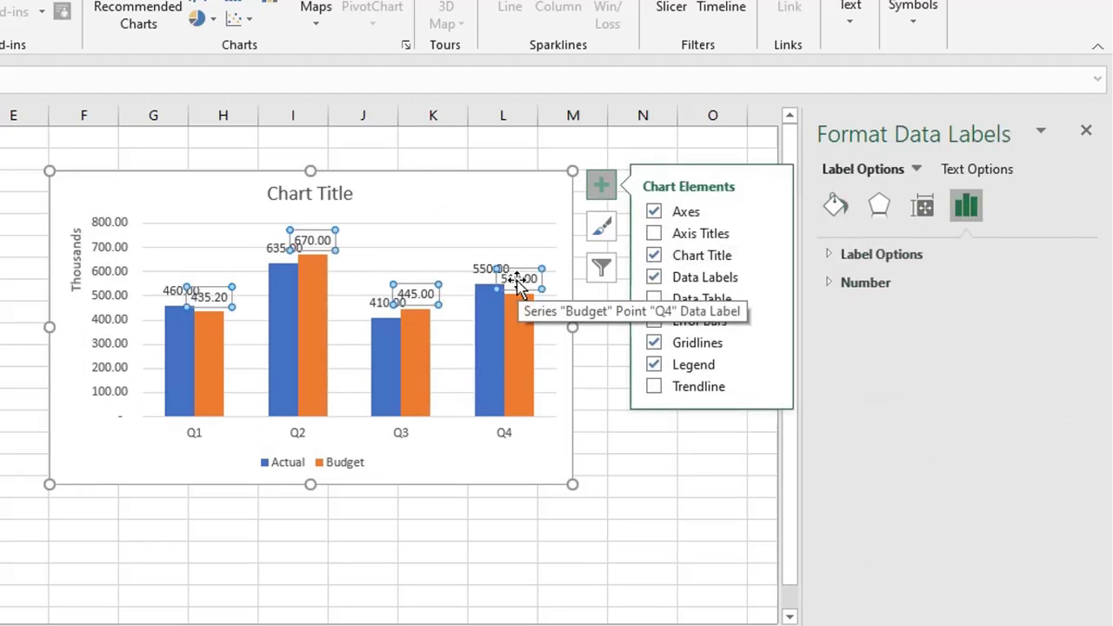
left_click(842, 288)
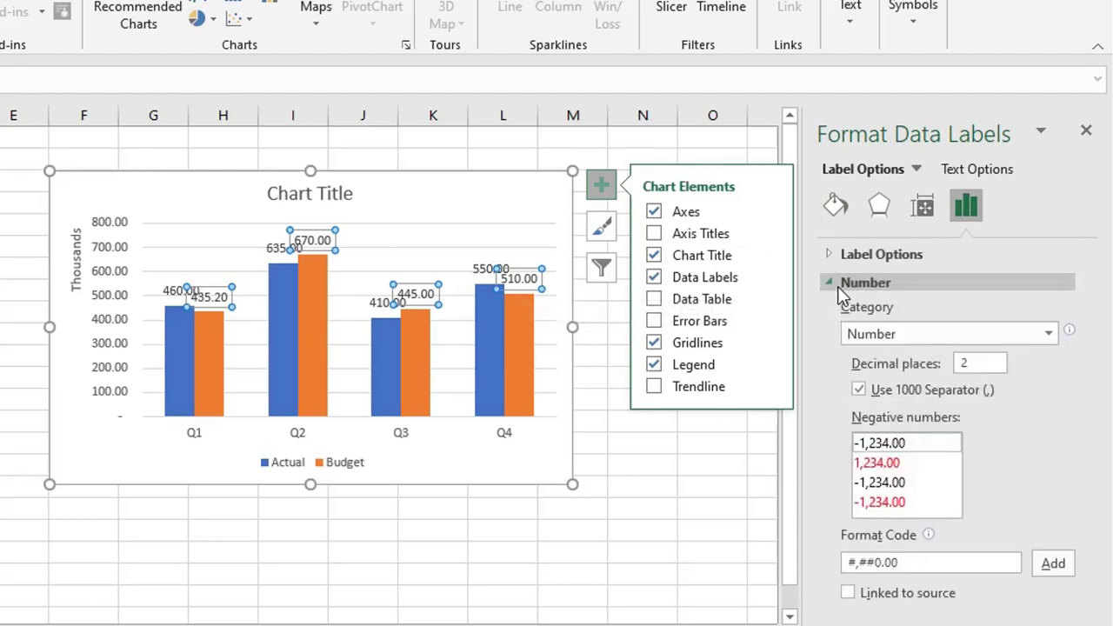
double_click(979, 364)
key("BackSpace")
type("0")
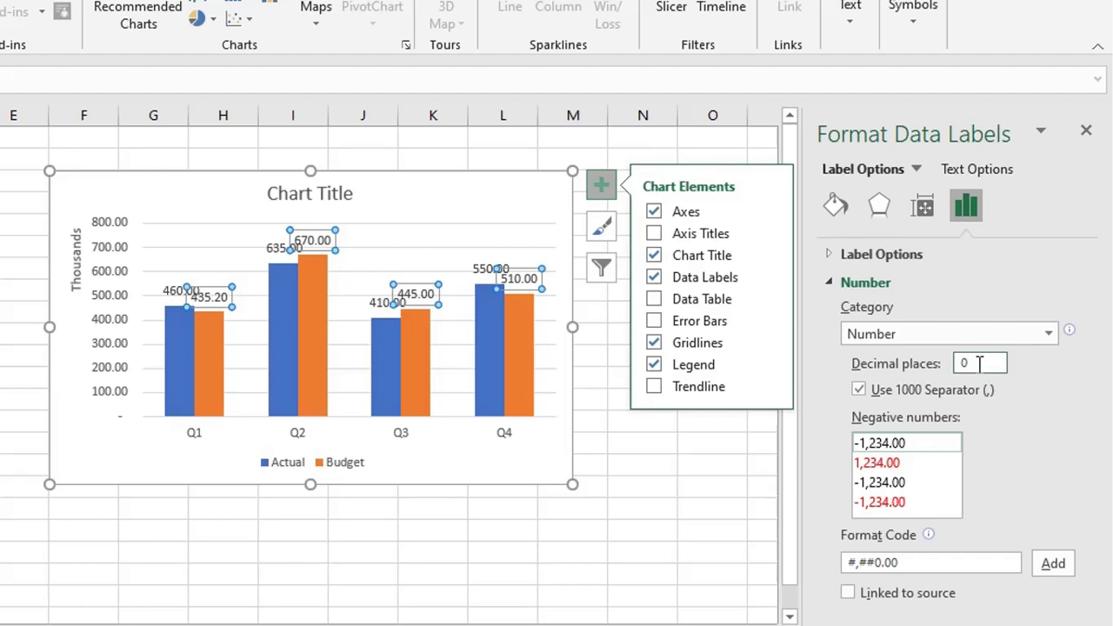
Delete the major gridlines and the vertical axis from the chart.
left_click(475, 248)
key("Delete")
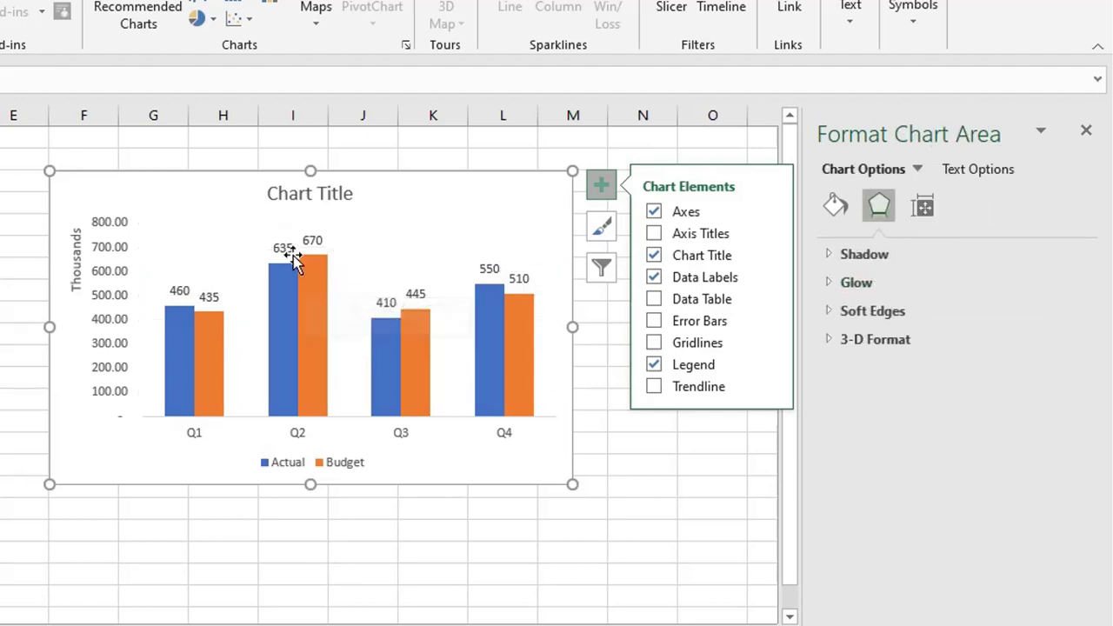
left_click(113, 261)
key("Delete")
left_click(328, 194)
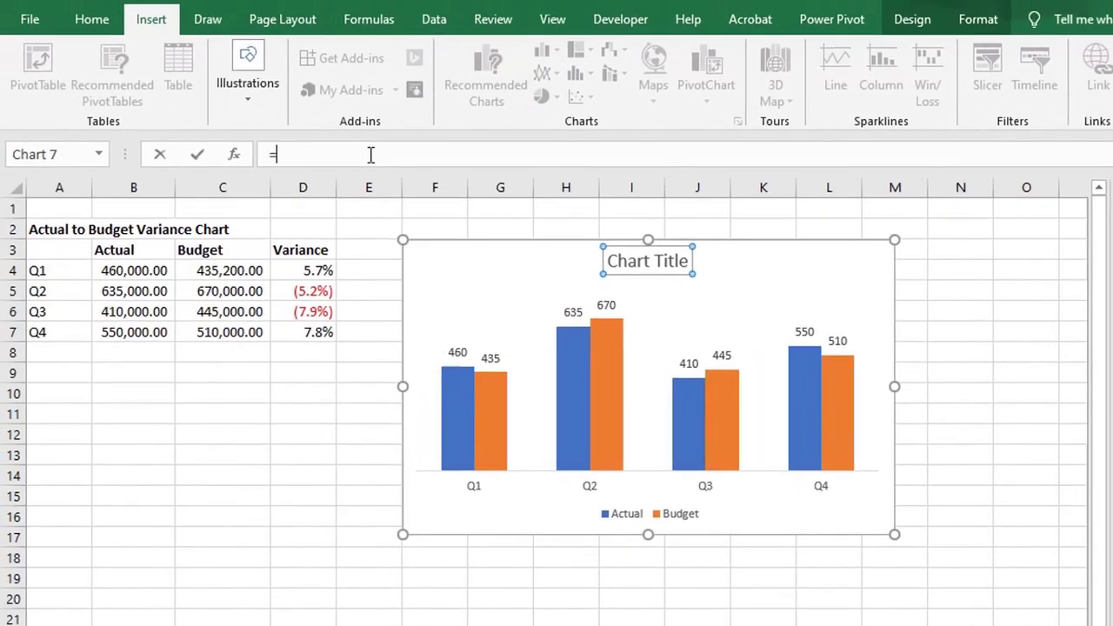
Link the chart title to cell A2 so it reads 'Actual to Budget Variance Chart'.
left_click(370, 155)
type("=")
left_click(56, 231)
key("Return")
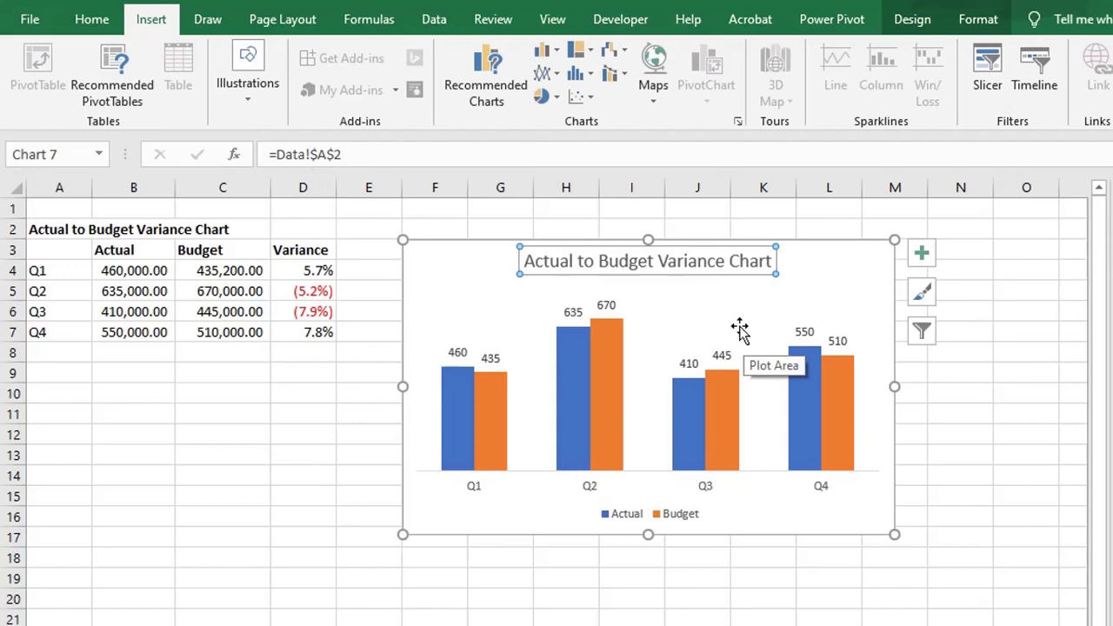
Fill the Actual columns dark navy and pick the Budget series for recolouring.
left_click(738, 325)
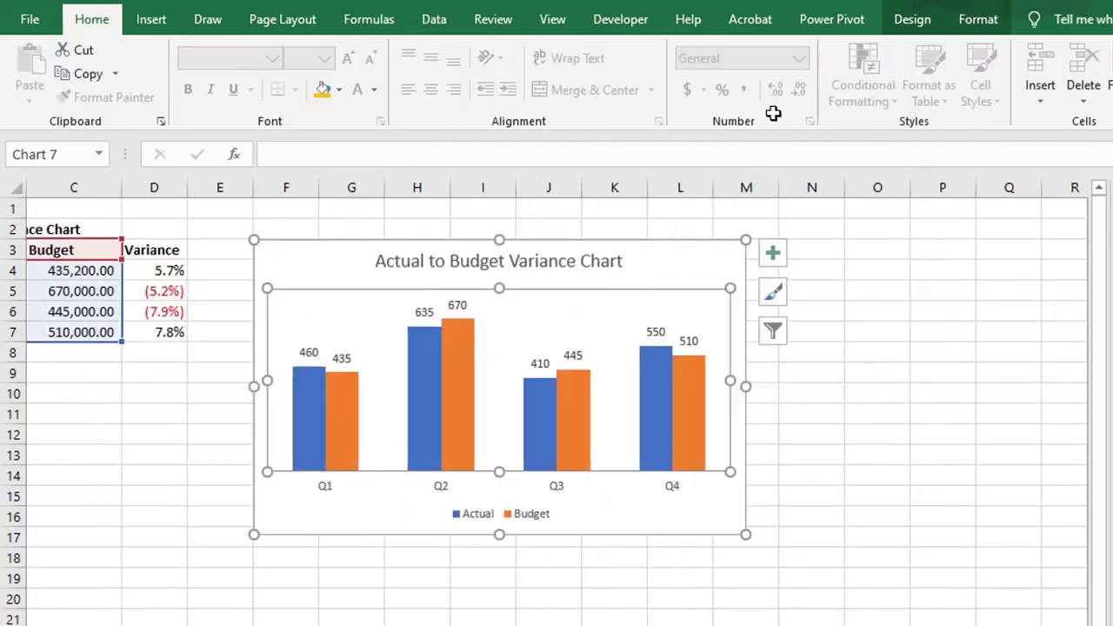
left_click(907, 26)
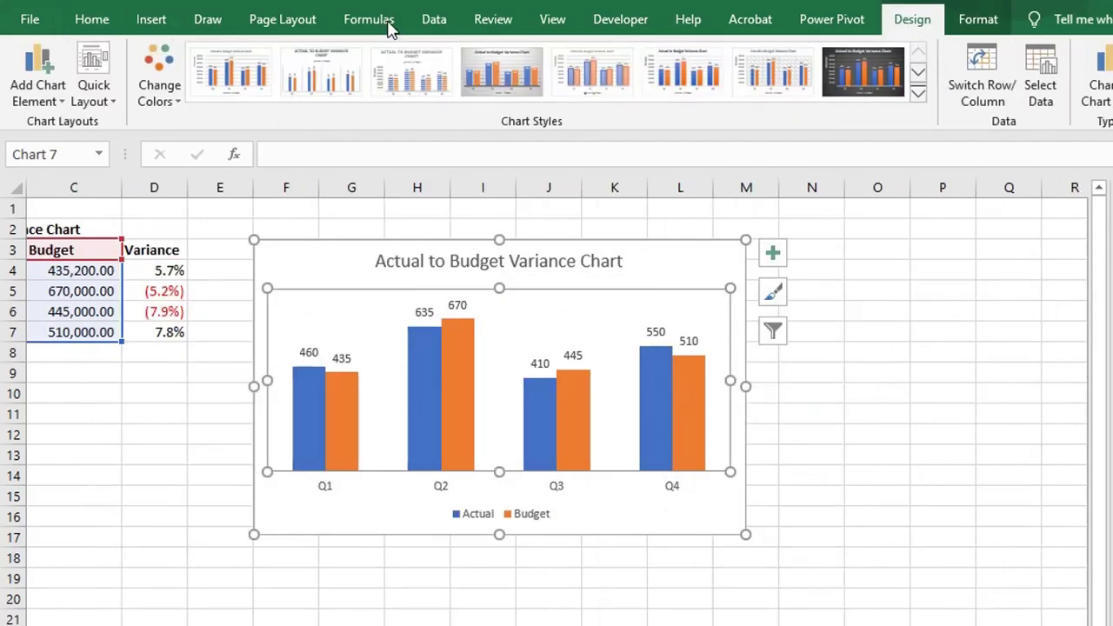
left_click(166, 100)
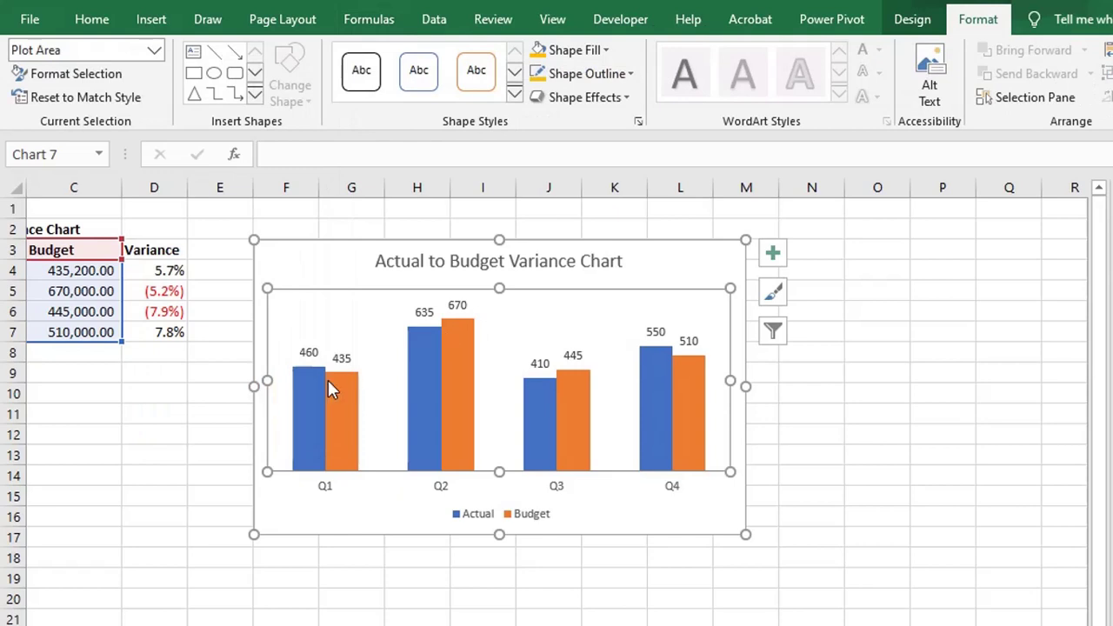
left_click(321, 387)
left_click(606, 50)
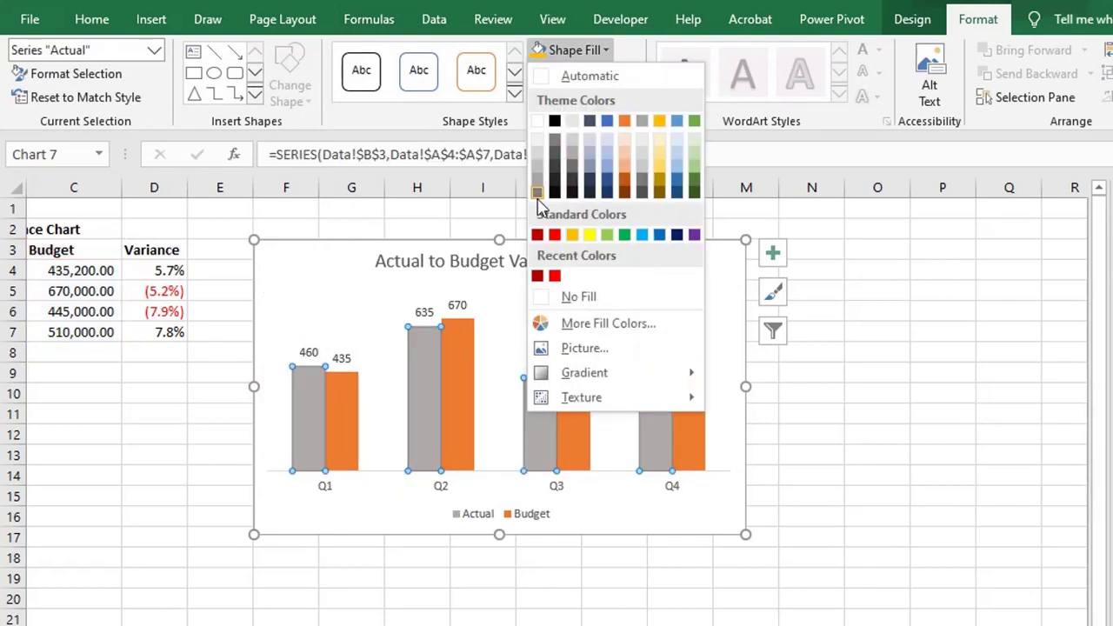
left_click(588, 185)
left_click(458, 392)
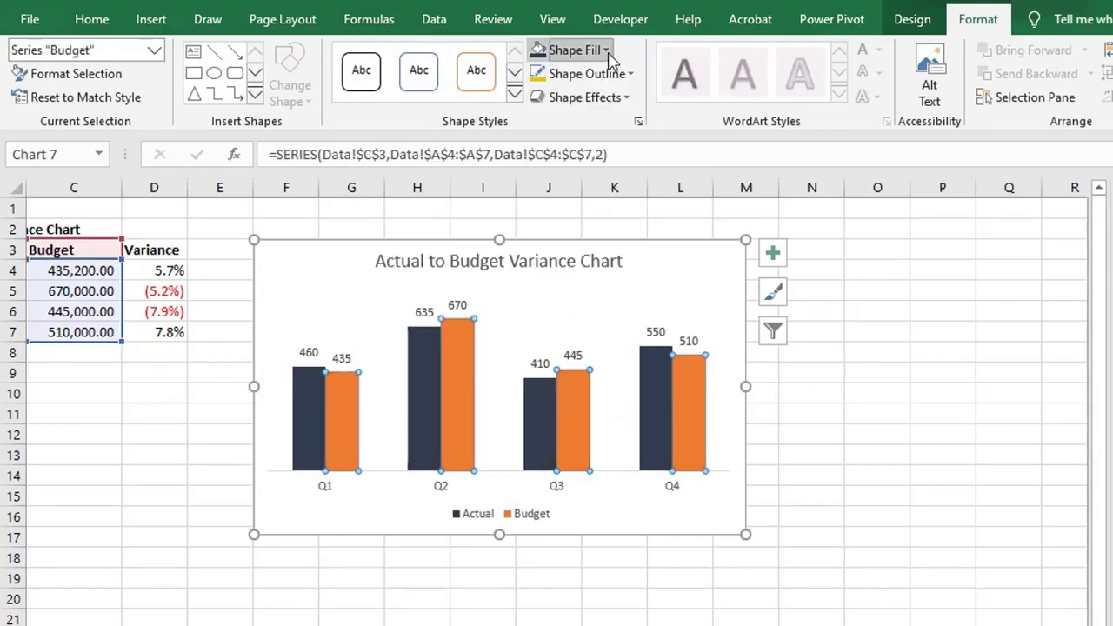
left_click(605, 49)
Fill the Budget columns gold and show white Actual labels at the Inside Base position.
left_click(660, 124)
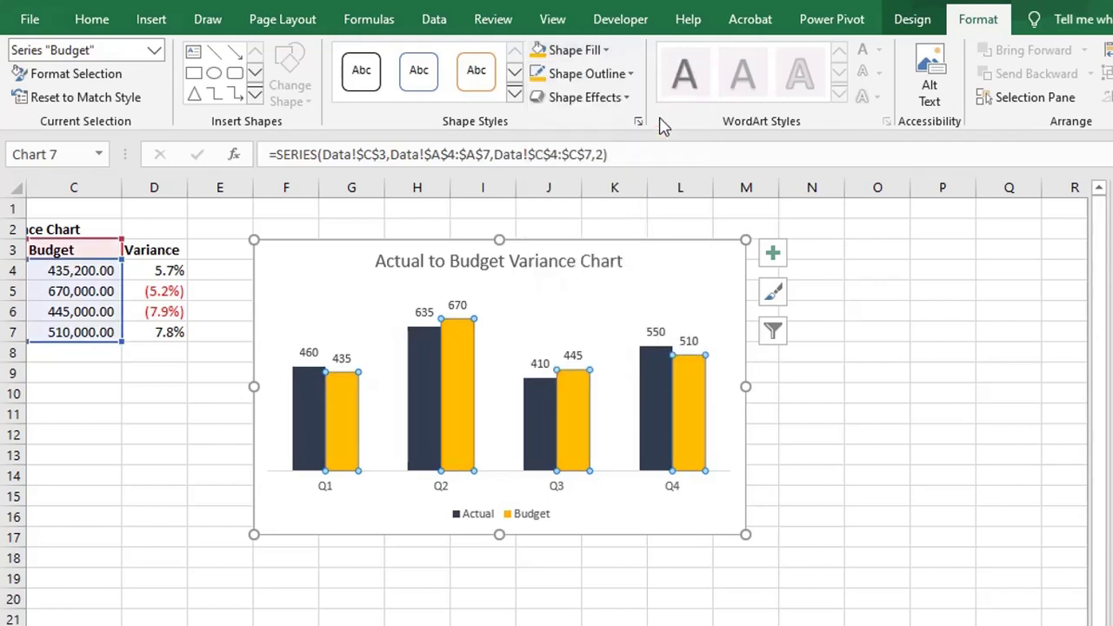
left_click(424, 314)
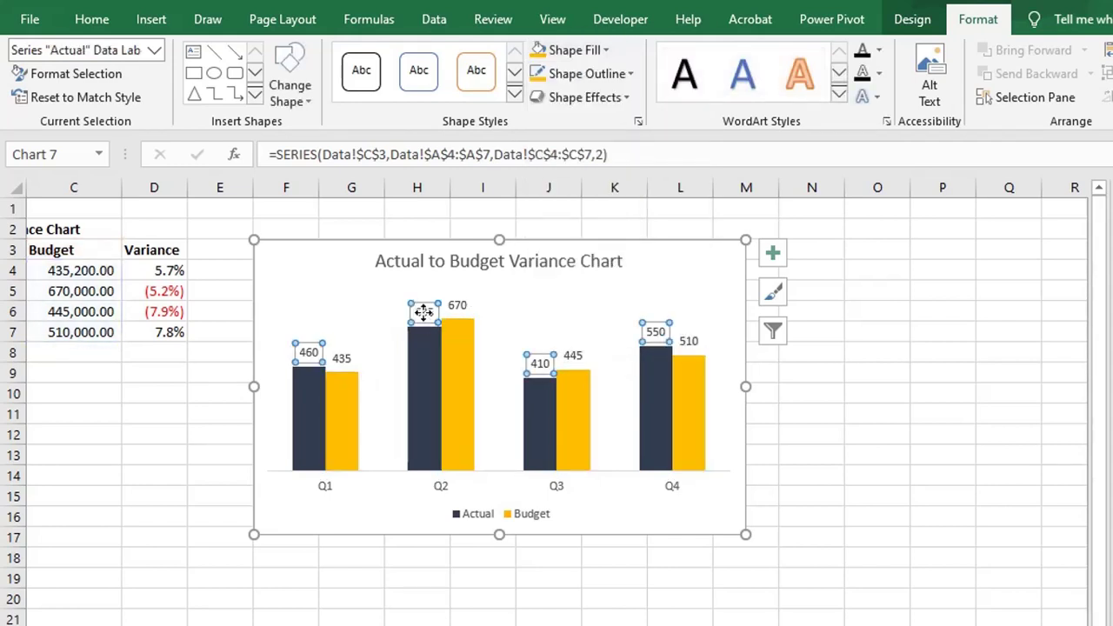
left_click(773, 252)
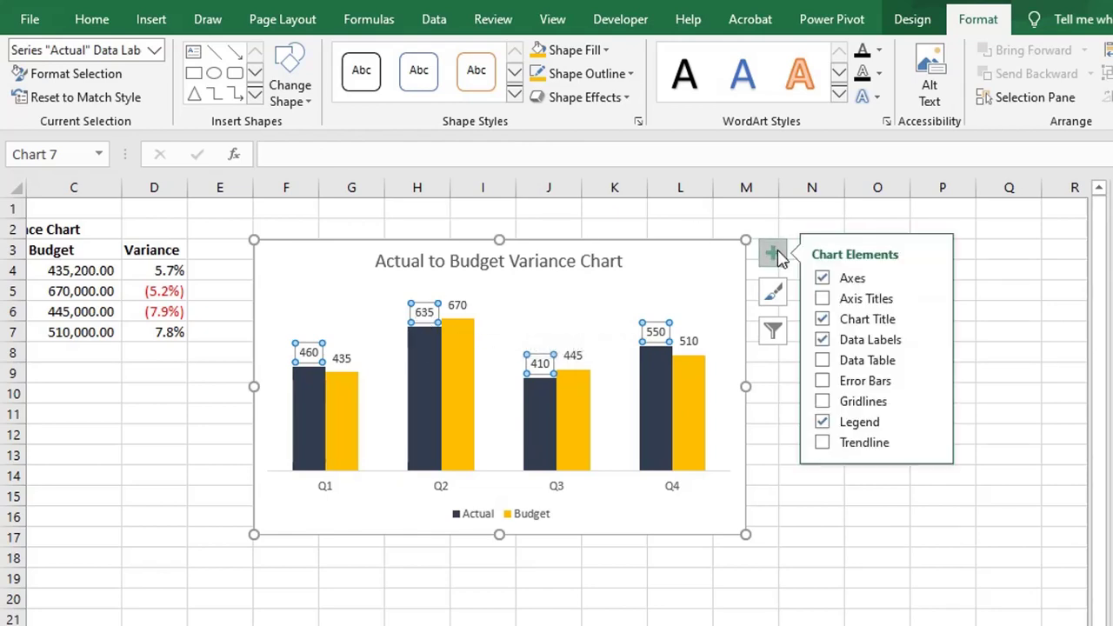
left_click(931, 340)
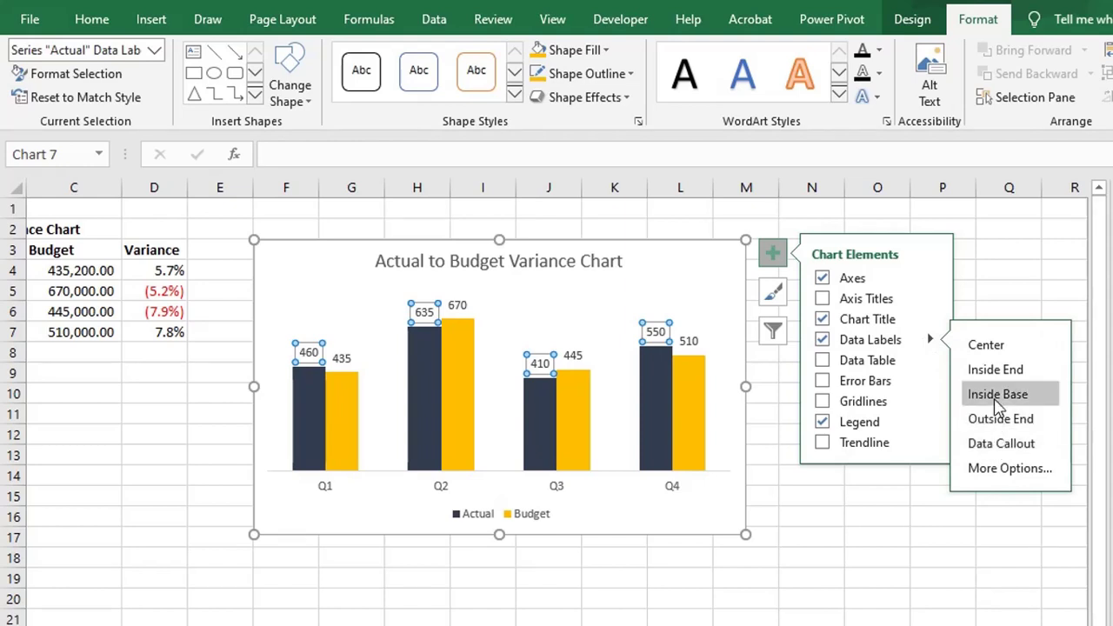
left_click(998, 394)
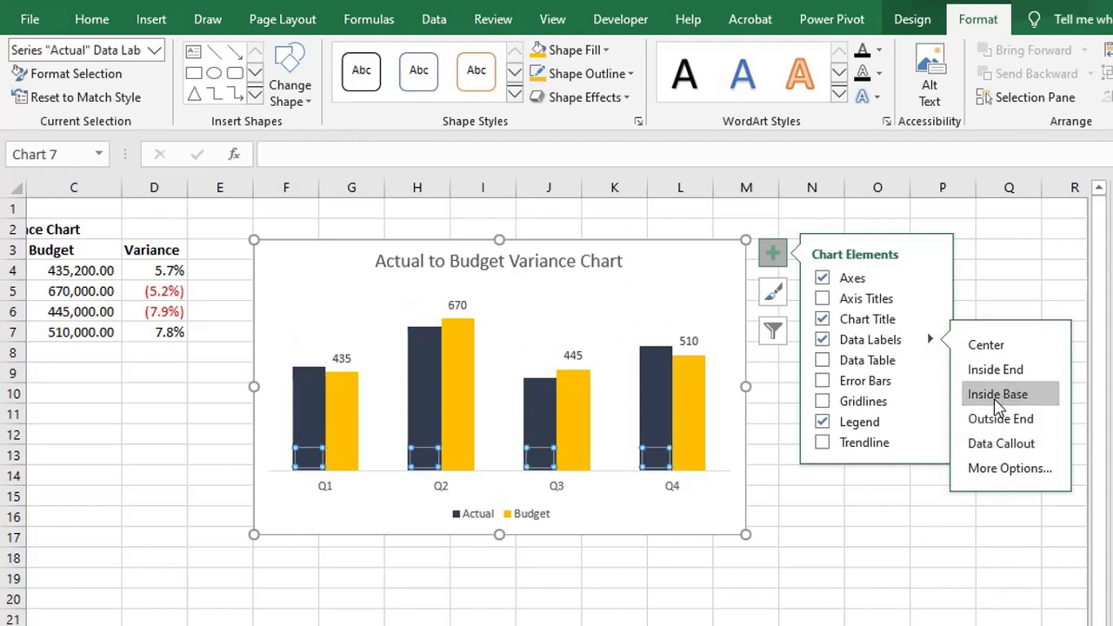
left_click(92, 20)
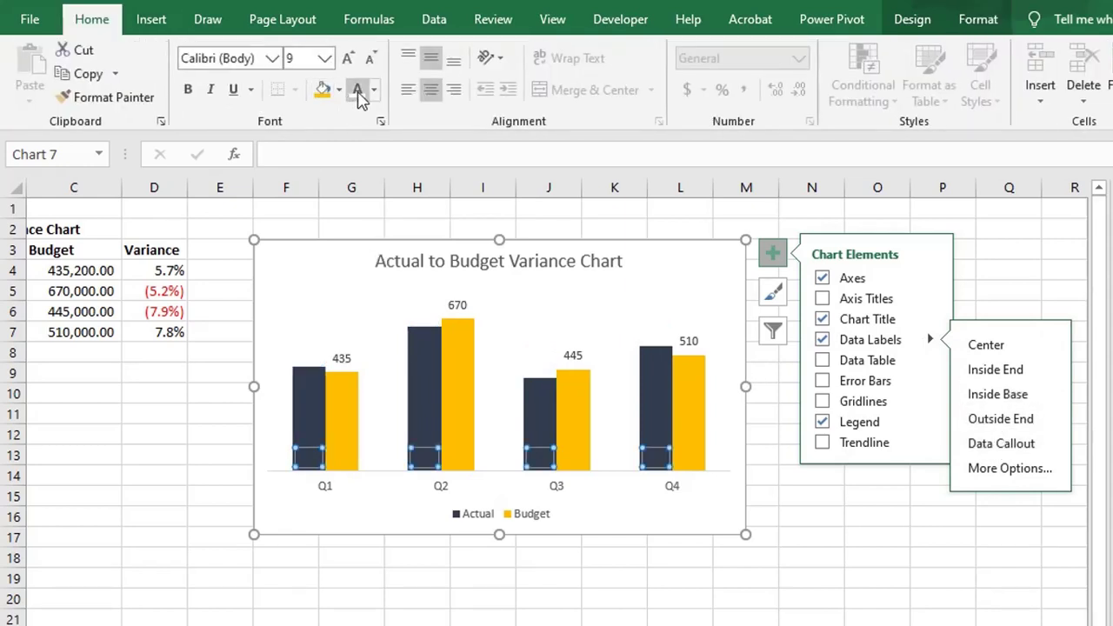
left_click(357, 91)
Make the Budget labels show only the variance percentages from cells D4:D7.
left_click(342, 359)
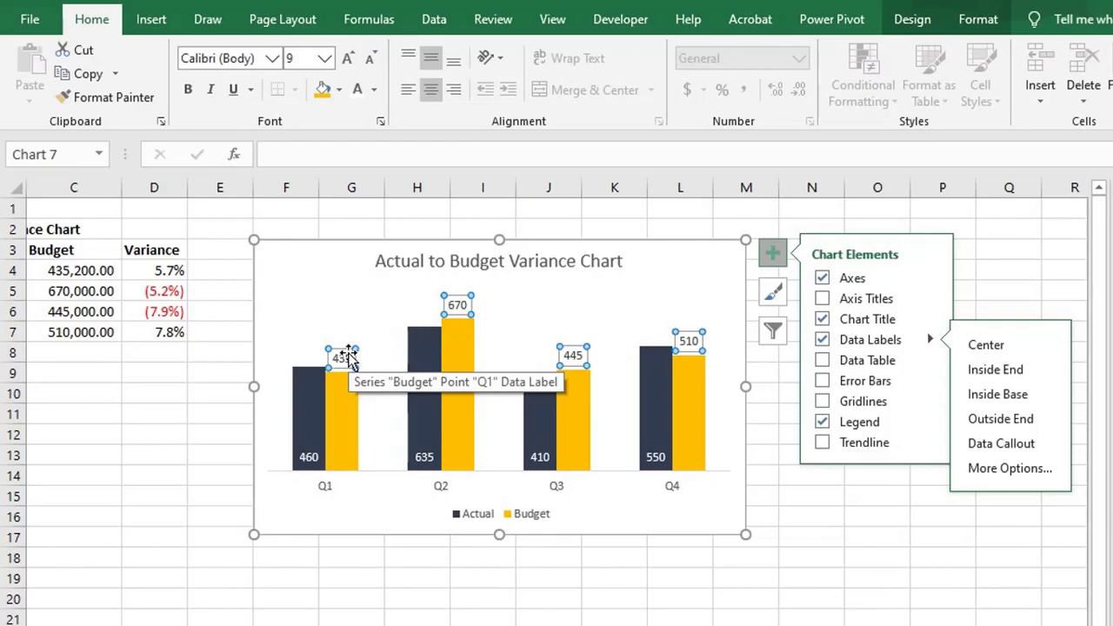
left_click(1010, 468)
left_click(927, 343)
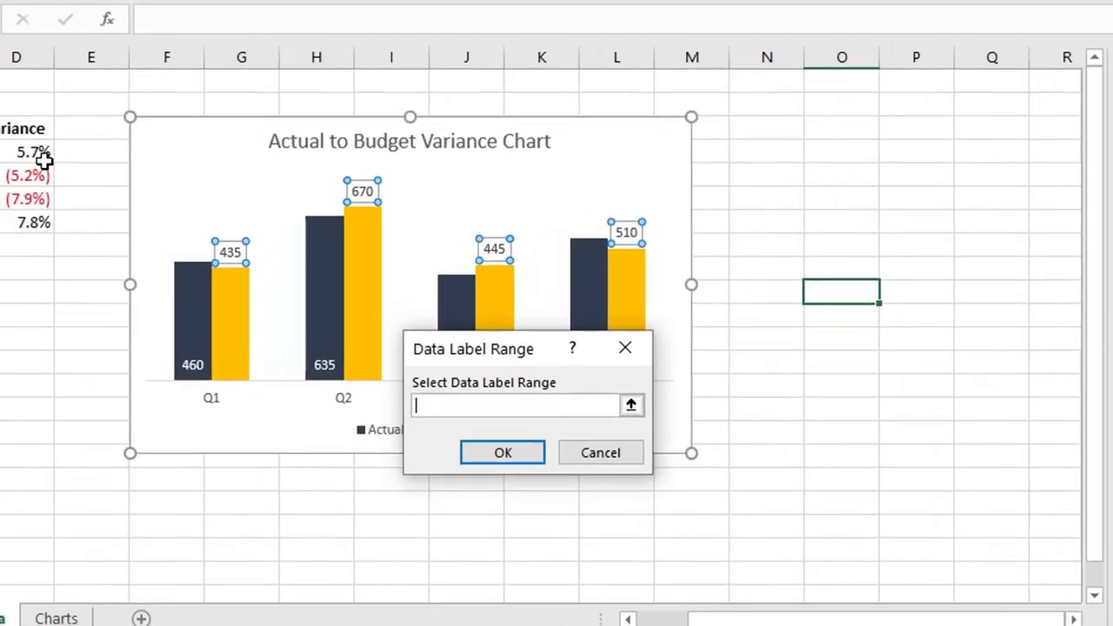
left_click_drag(43, 156, 91, 167)
key("Return")
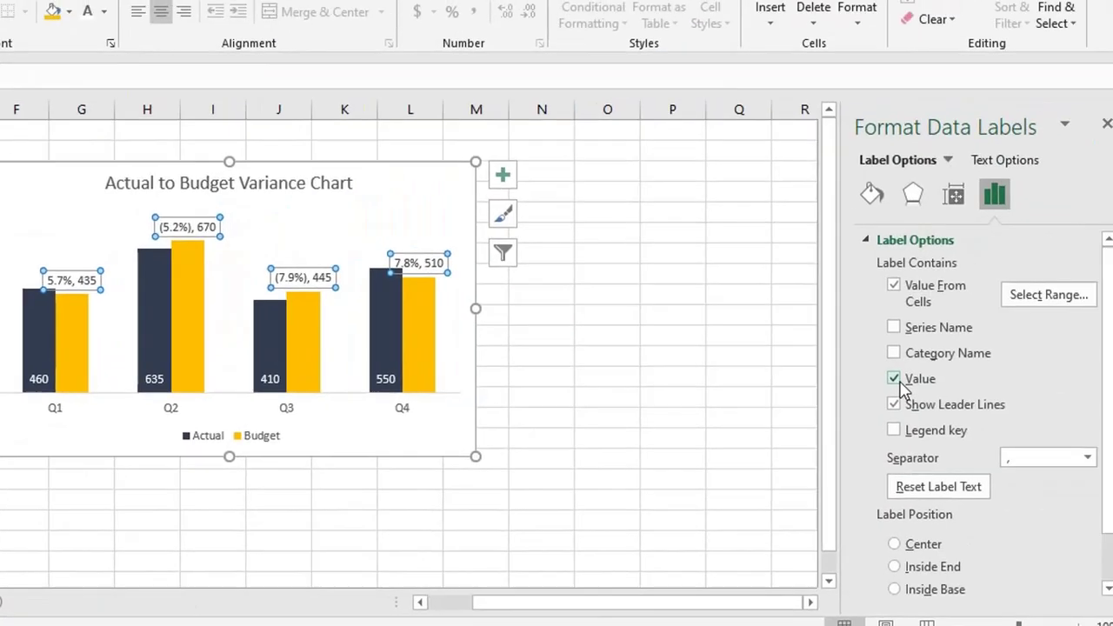
left_click(895, 380)
left_click(356, 186)
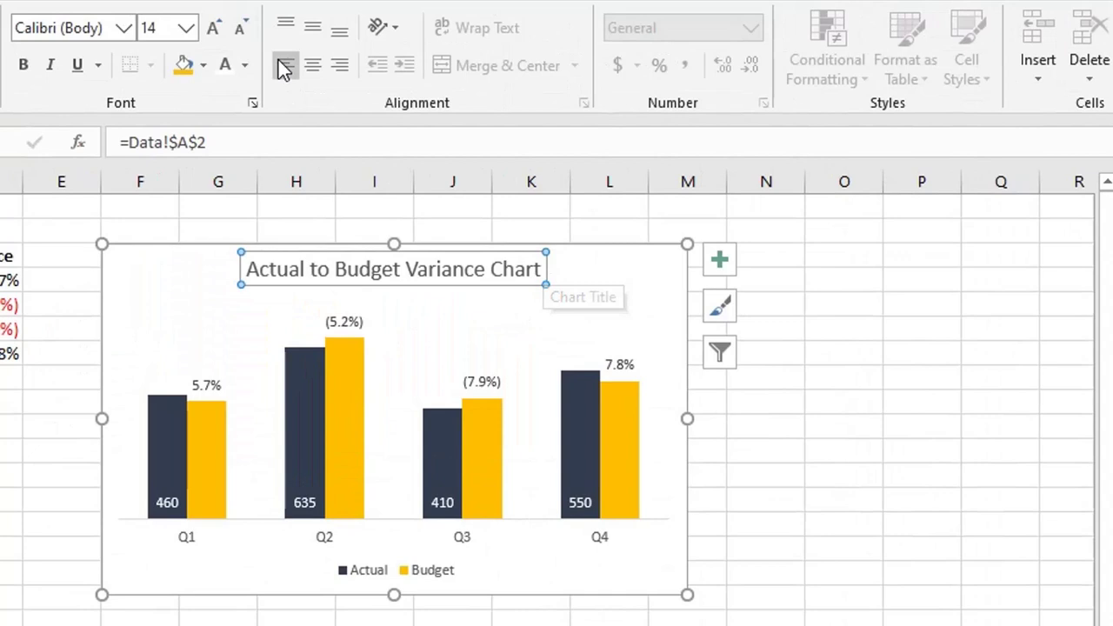
Shrink the chart title font and place an aligned copy of the chart to the right.
left_click(248, 33)
key("Escape")
key("Escape")
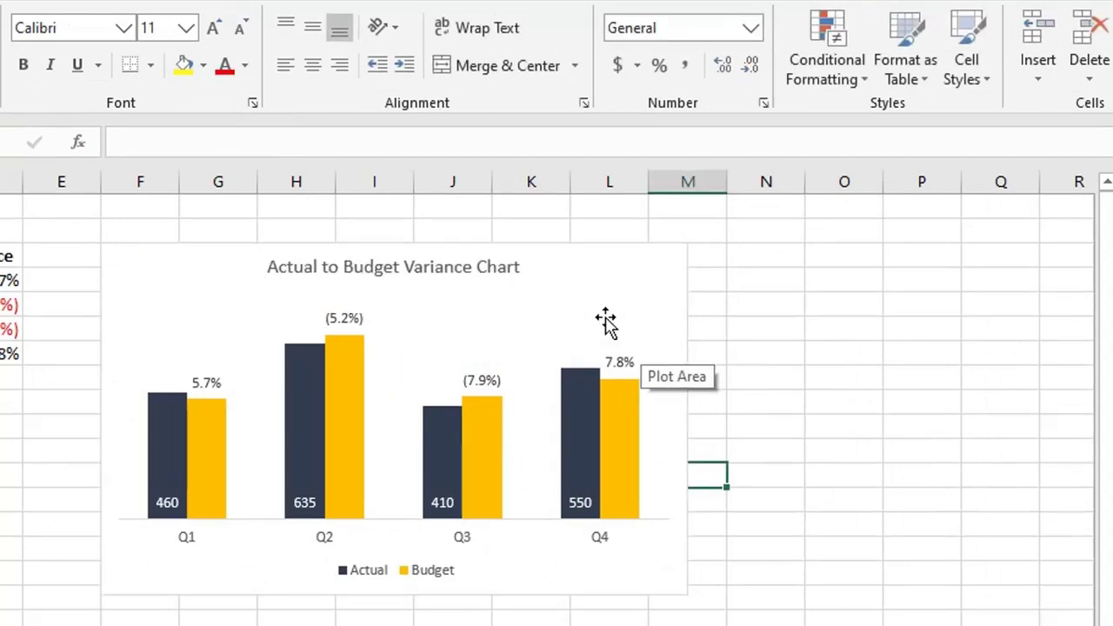
left_click(684, 311)
key("ctrl+d")
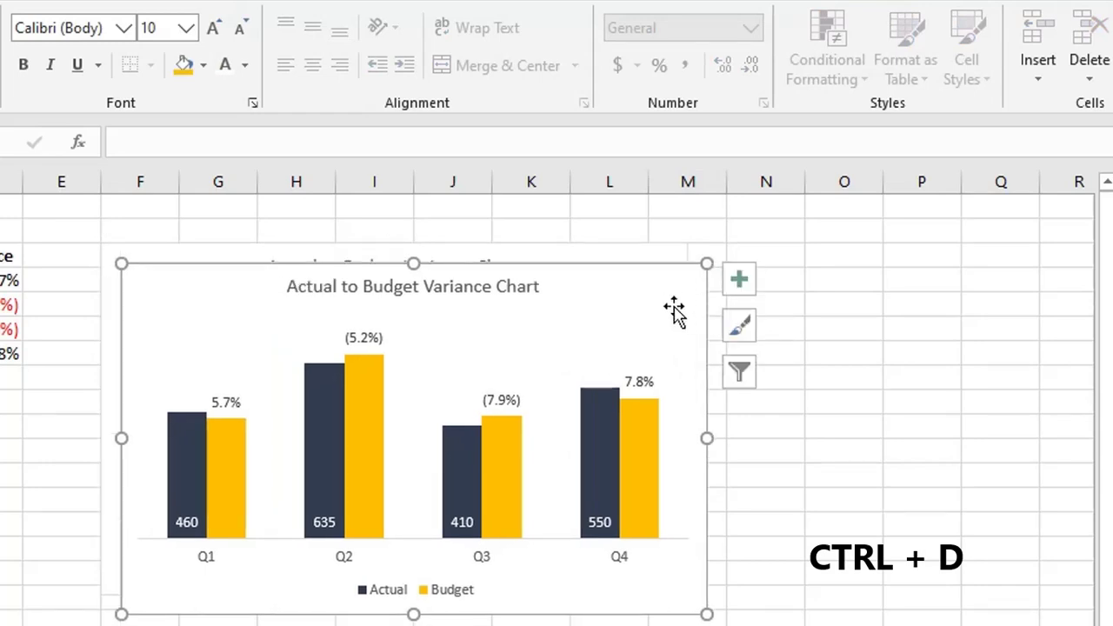
left_click_drag(675, 311, 820, 365)
key("Delete")
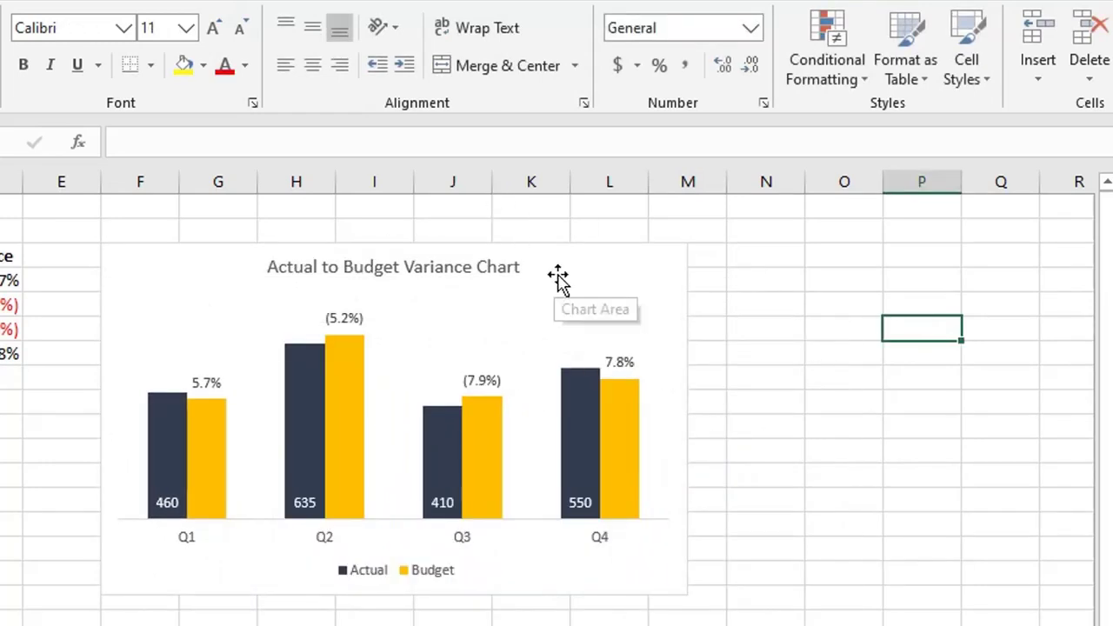
key("ctrl+shift")
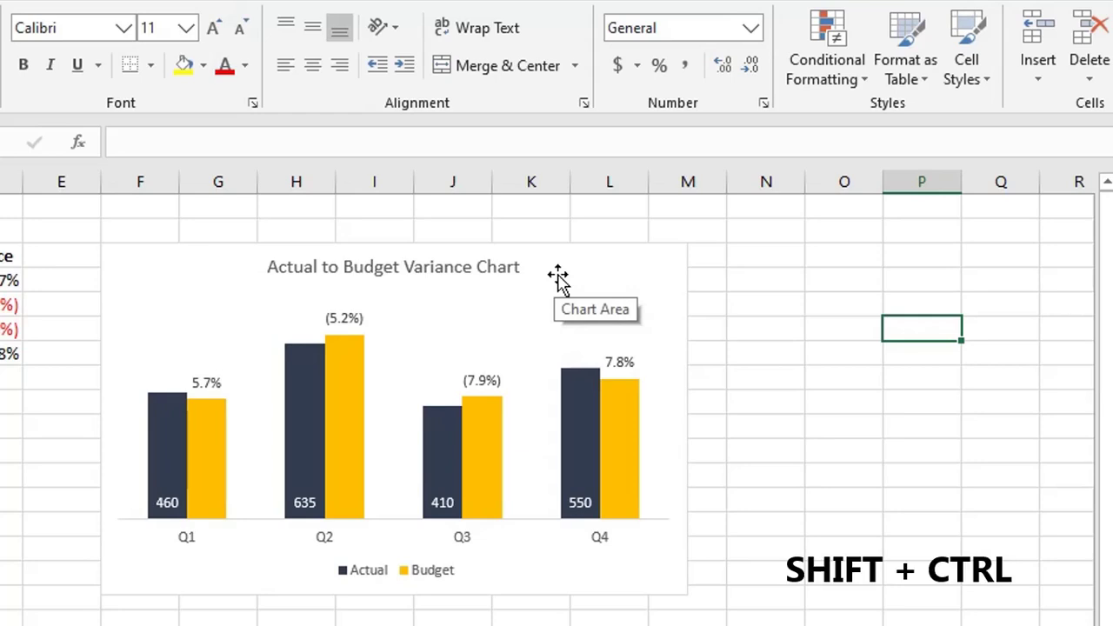
left_click_drag(558, 276, 996, 505)
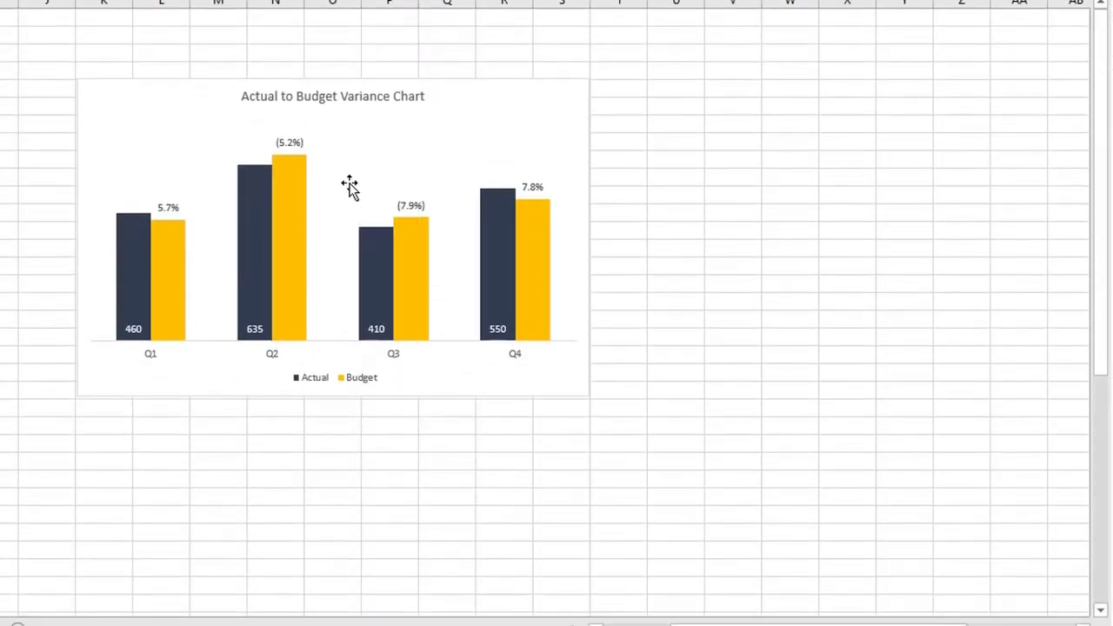
Change the copied chart to a Clustered Column - Line combo chart.
right_click(349, 187)
left_click(427, 247)
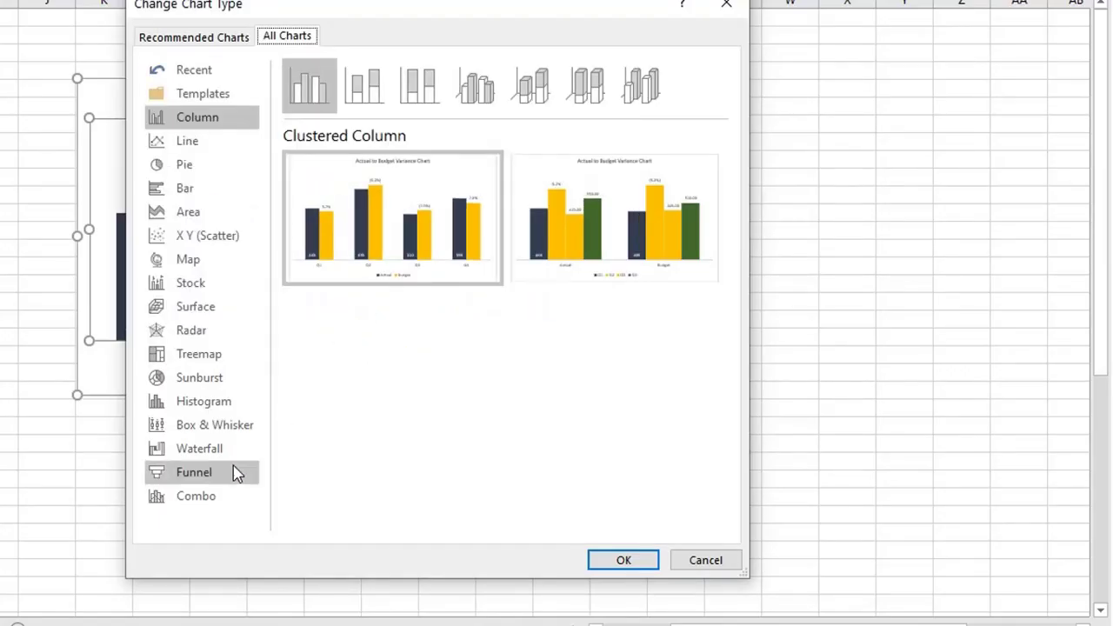
left_click(203, 503)
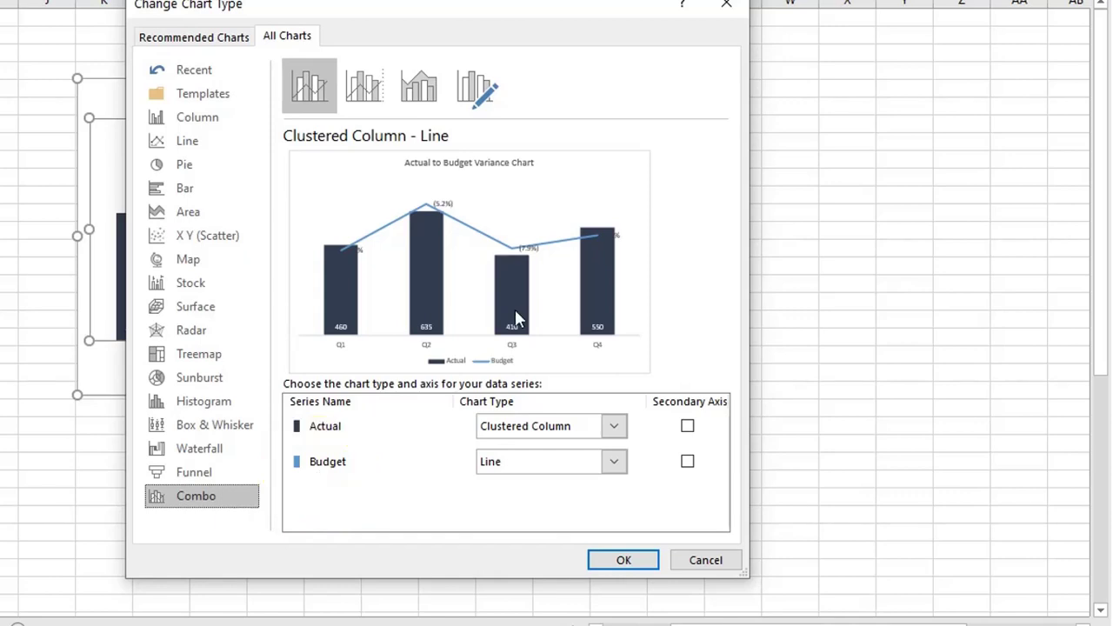
left_click(640, 562)
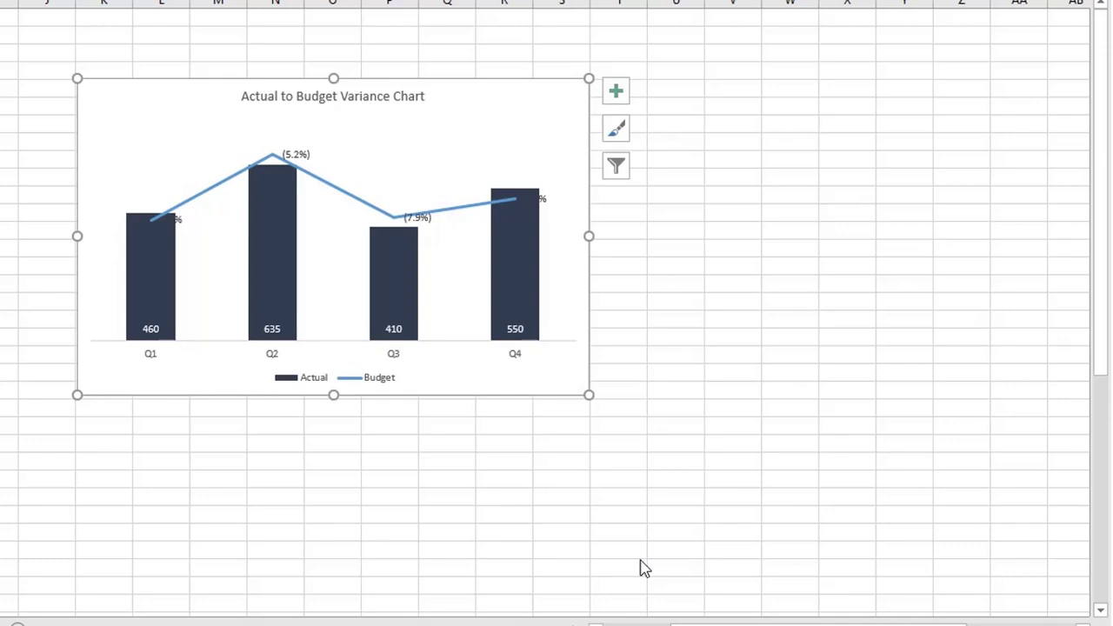
Make the Budget line a smoothed solid gold 2.5 pt line with labels Above.
left_click(471, 214)
right_click(470, 213)
left_click(555, 392)
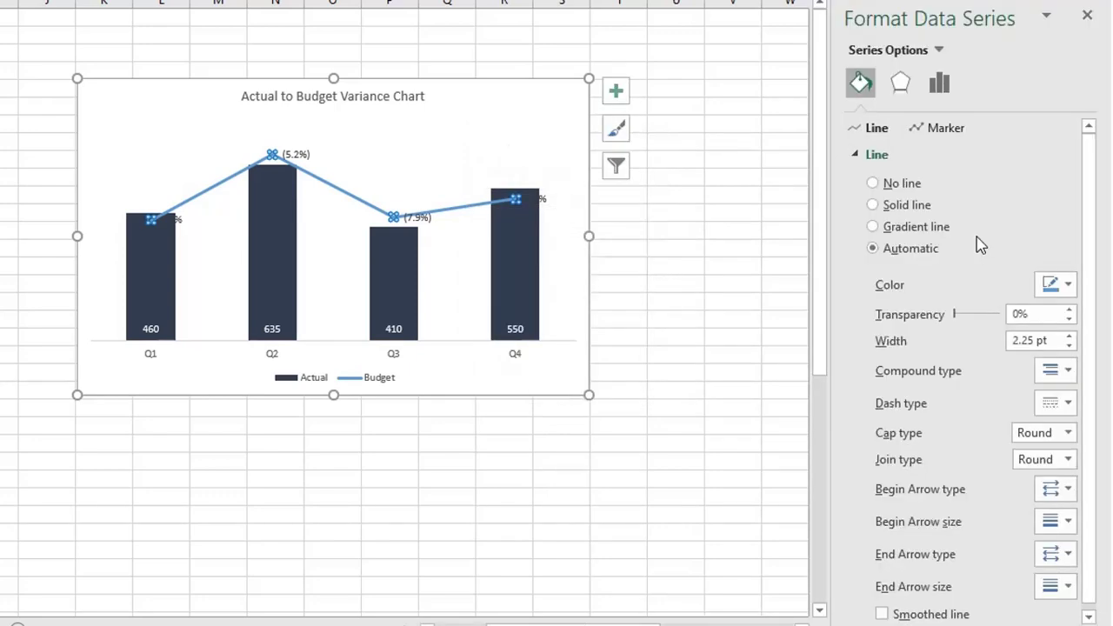
left_click(1068, 284)
left_click(1040, 306)
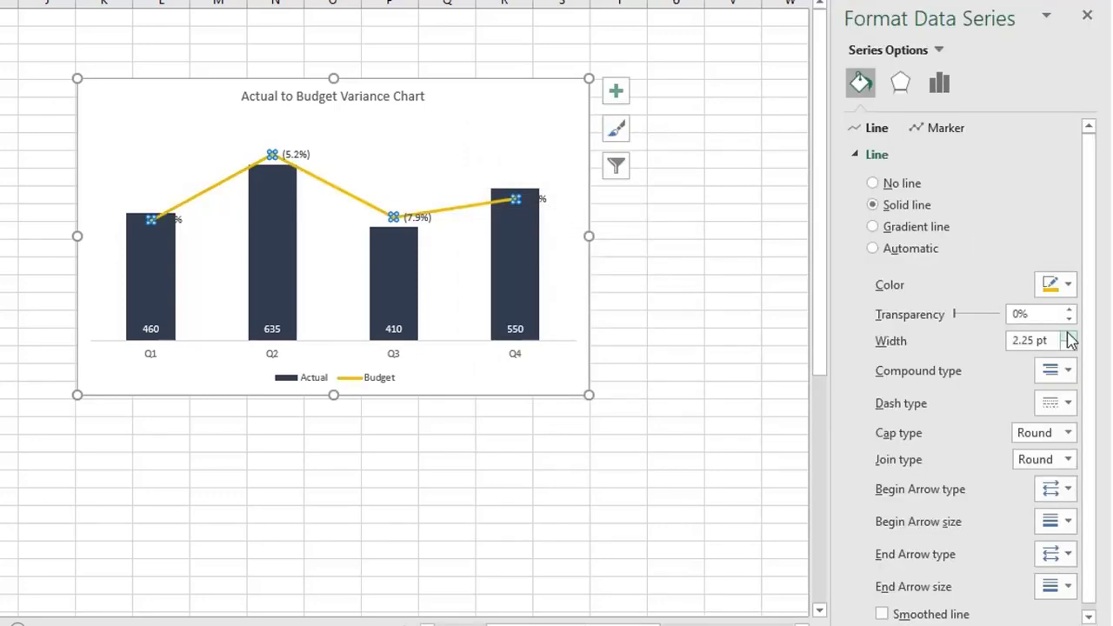
left_click(1069, 336)
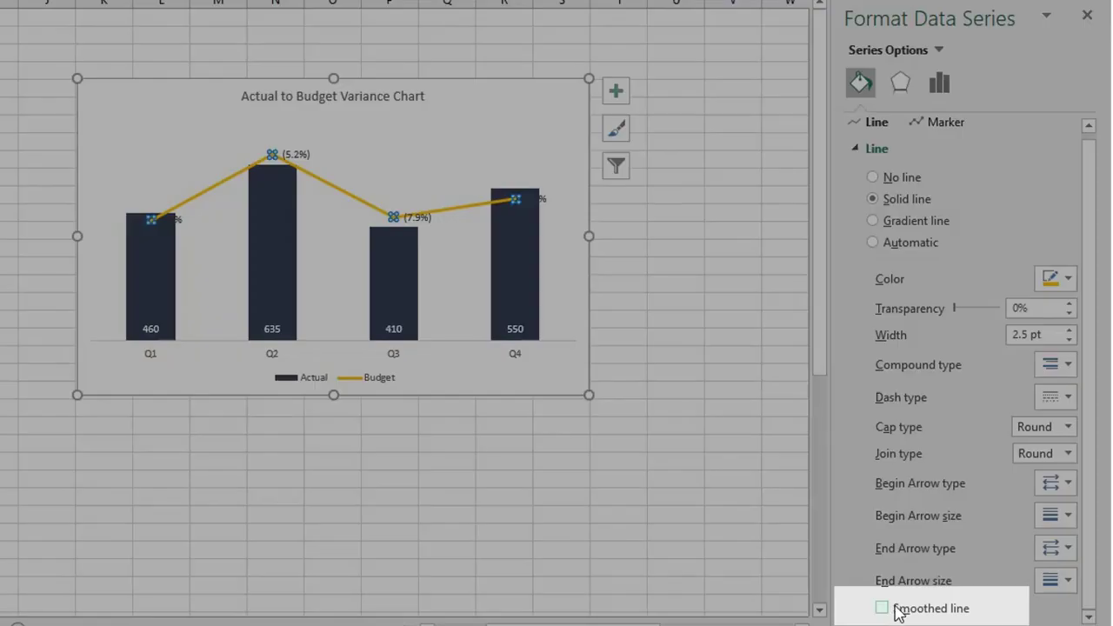
left_click(884, 613)
left_click(426, 217)
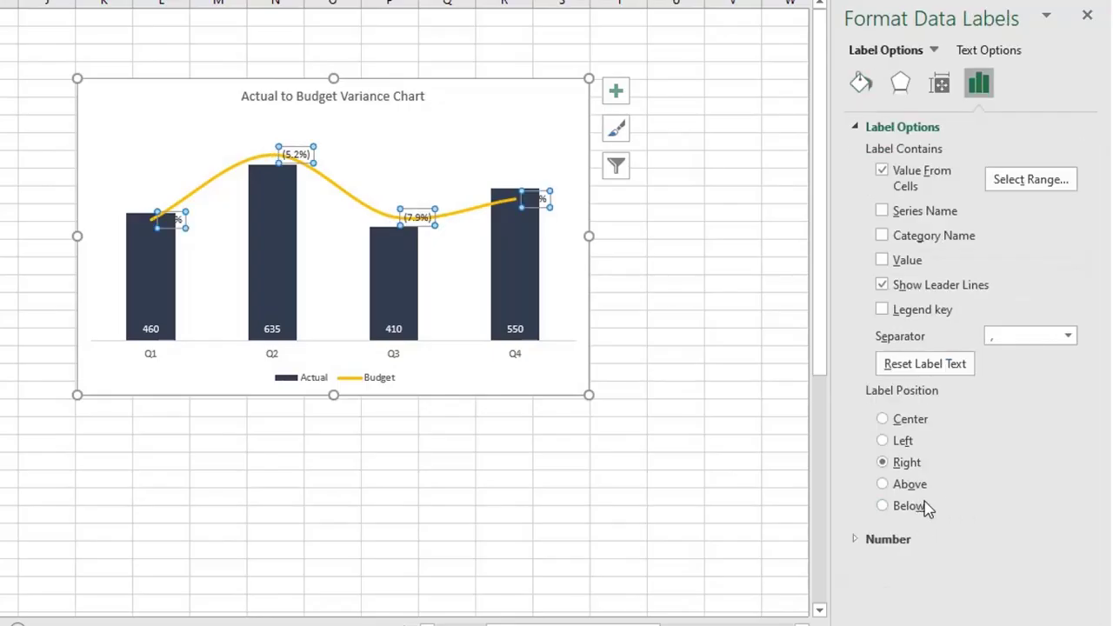
left_click(883, 484)
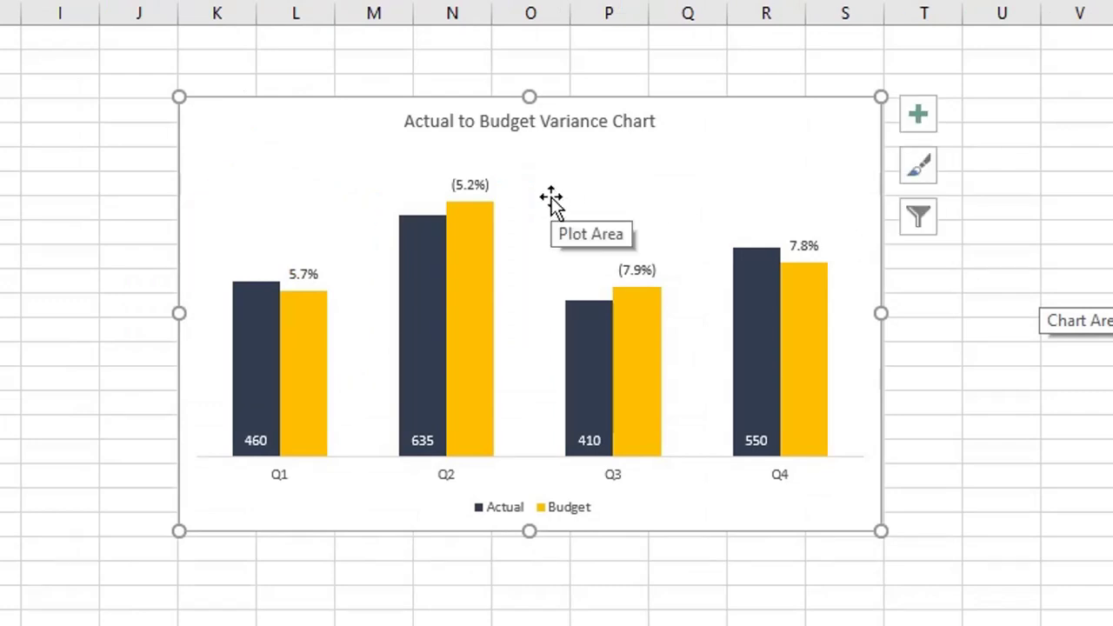
Change the Budget series chart type to Line with Markers.
right_click(664, 301)
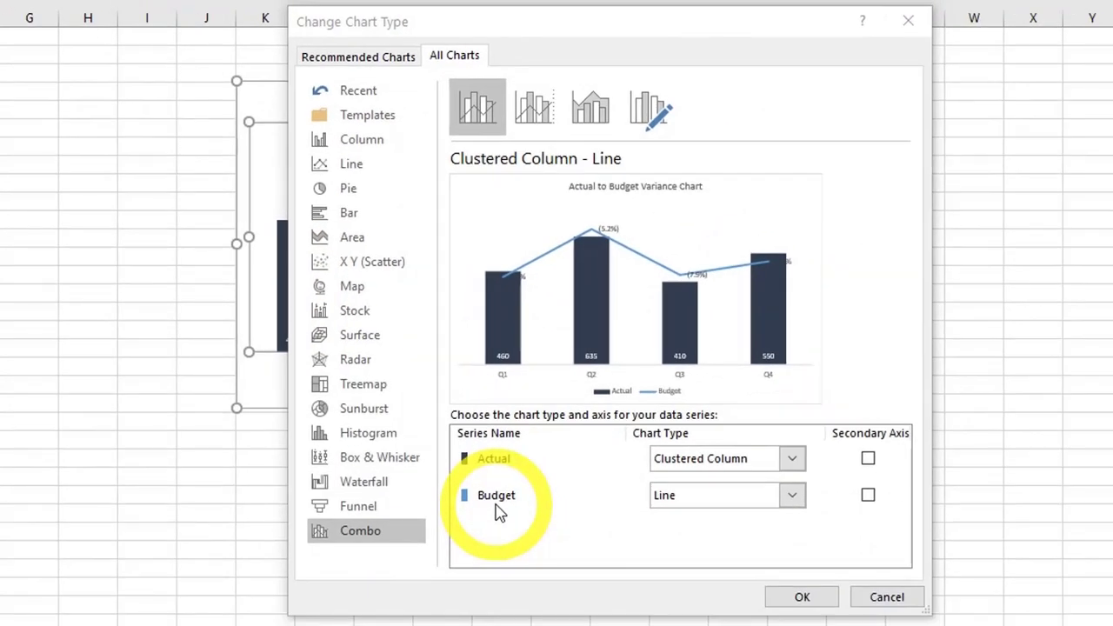
left_click(791, 494)
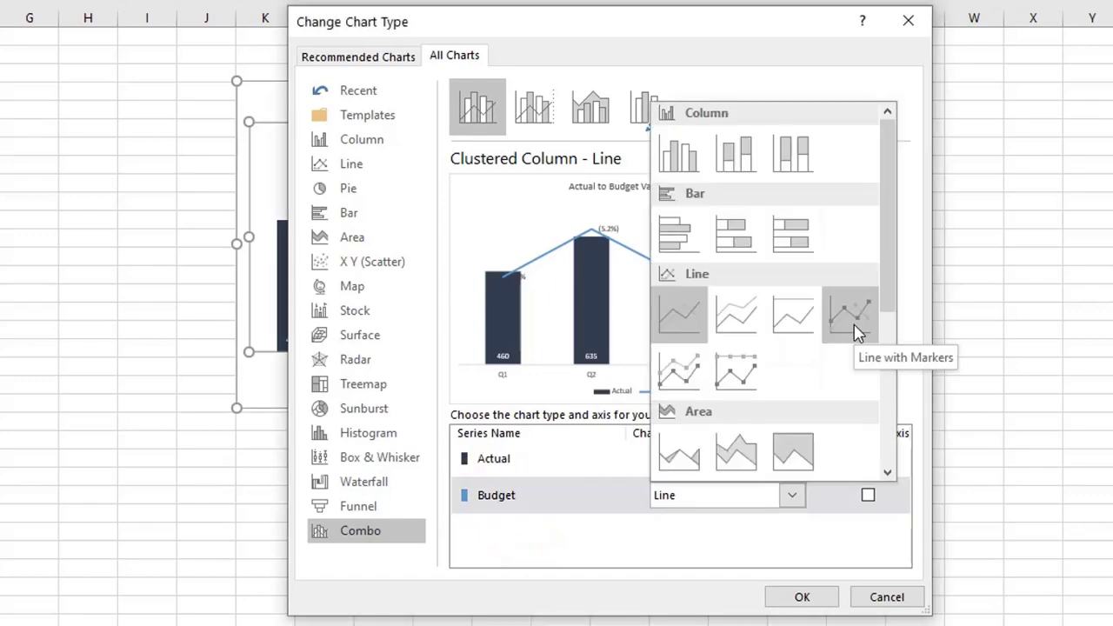
left_click(851, 315)
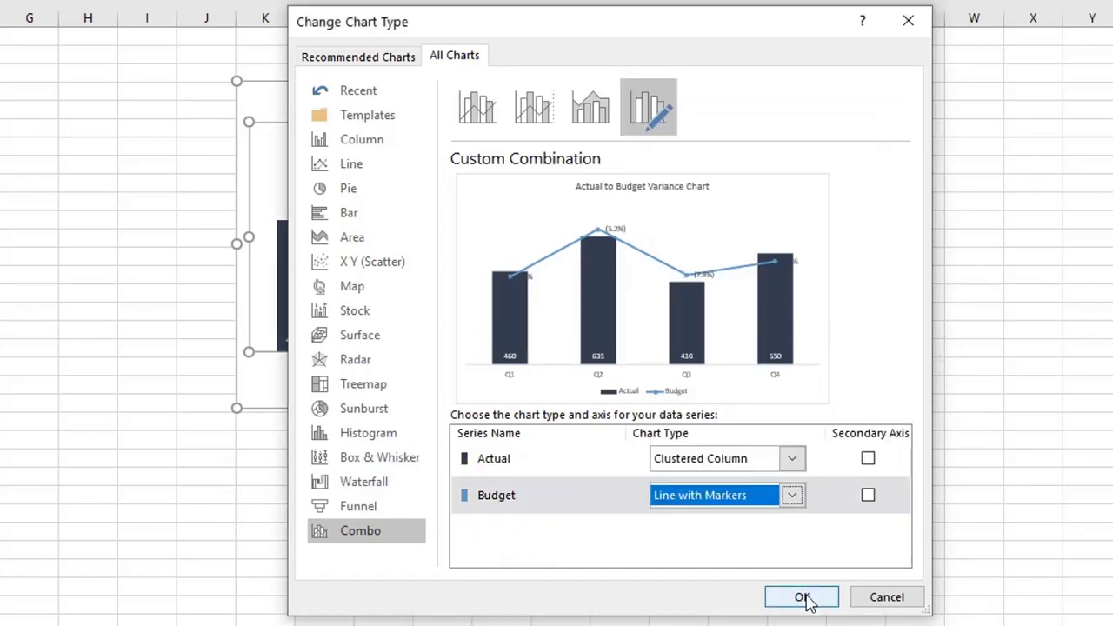
left_click(802, 596)
Hide the Budget line and give its markers a solid gold fill.
right_click(658, 219)
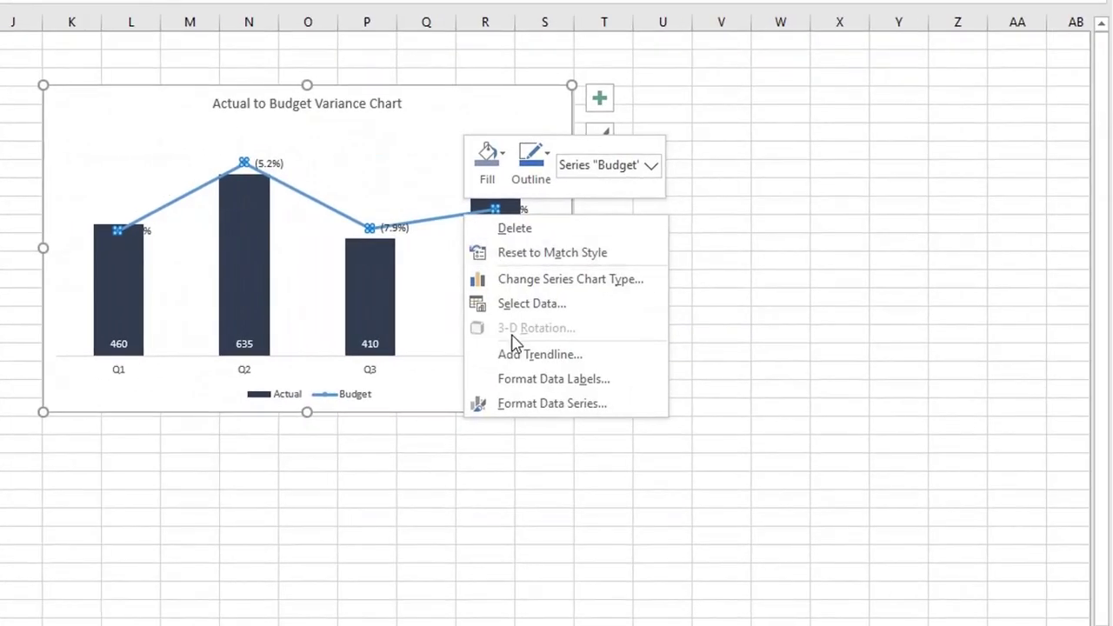
left_click(741, 396)
left_click(1059, 207)
left_click(929, 157)
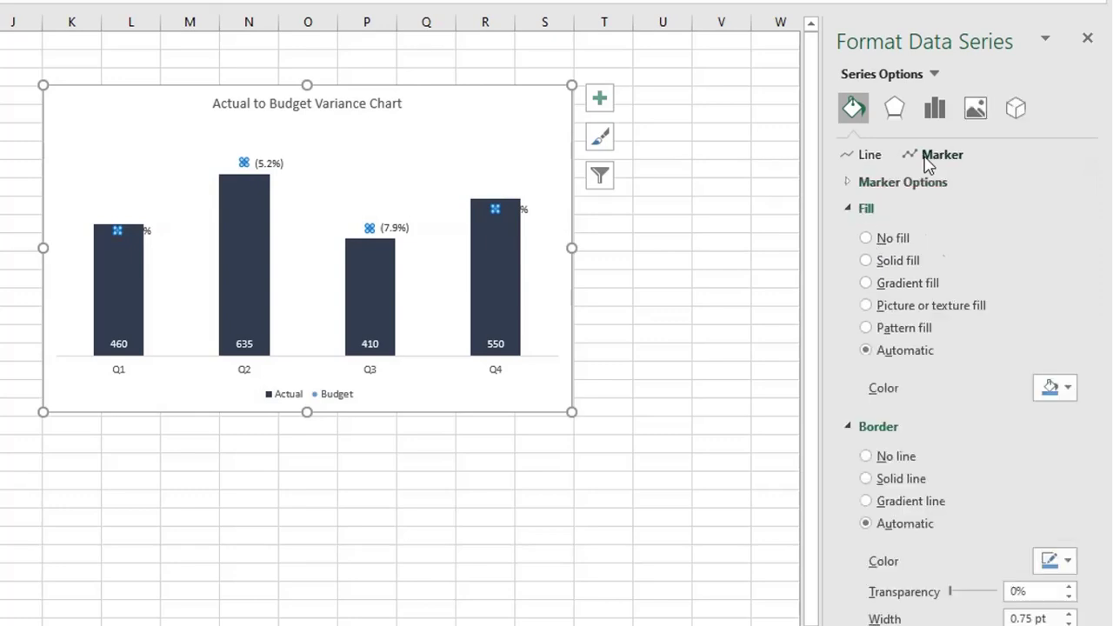
left_click(872, 262)
left_click(1068, 387)
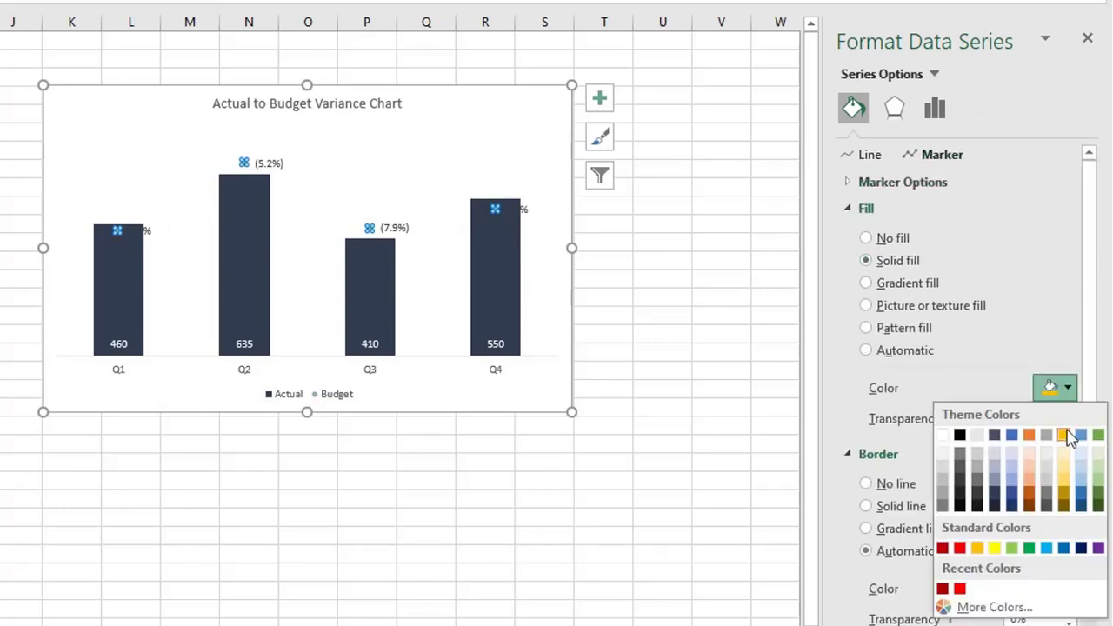
left_click(1064, 439)
Set the Budget markers to a built-in dash shape of size 35.
left_click(849, 184)
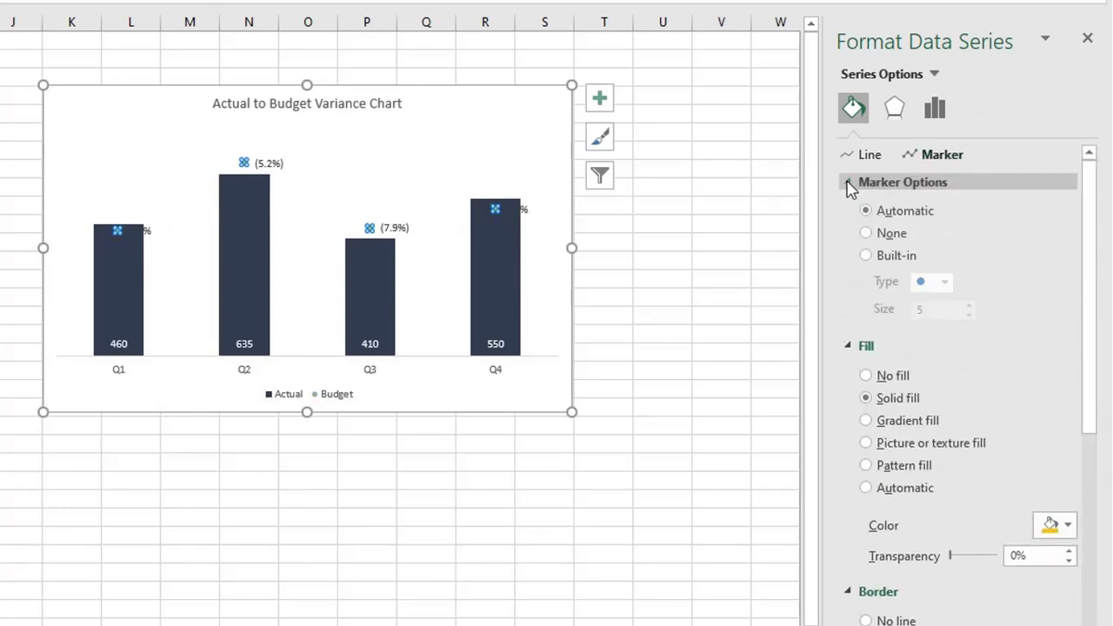
left_click(870, 257)
left_click(944, 282)
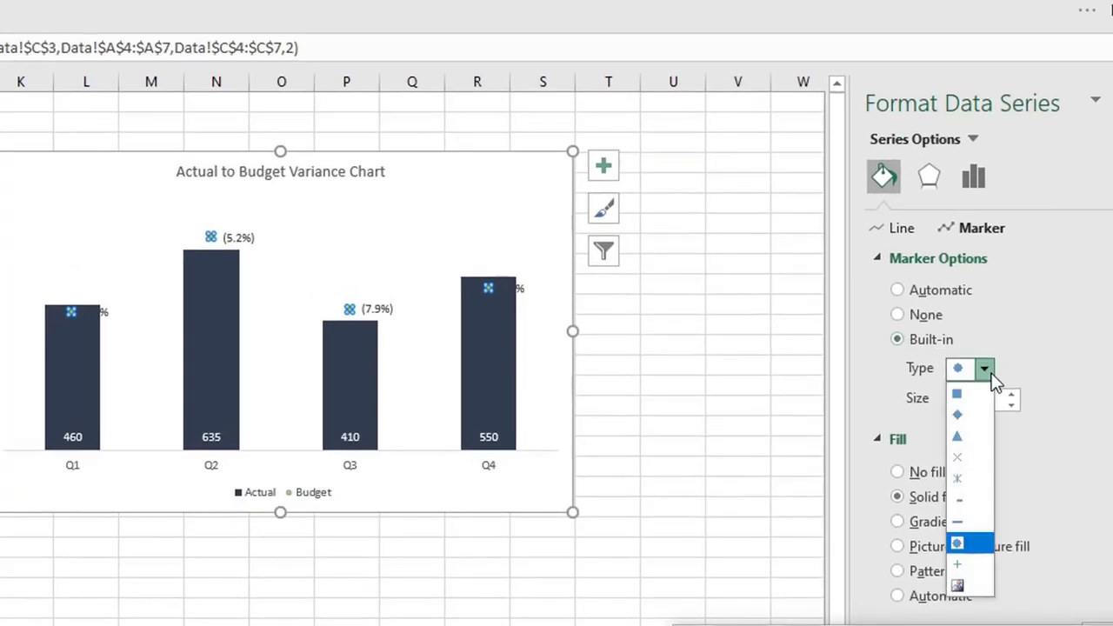
double_click(974, 399)
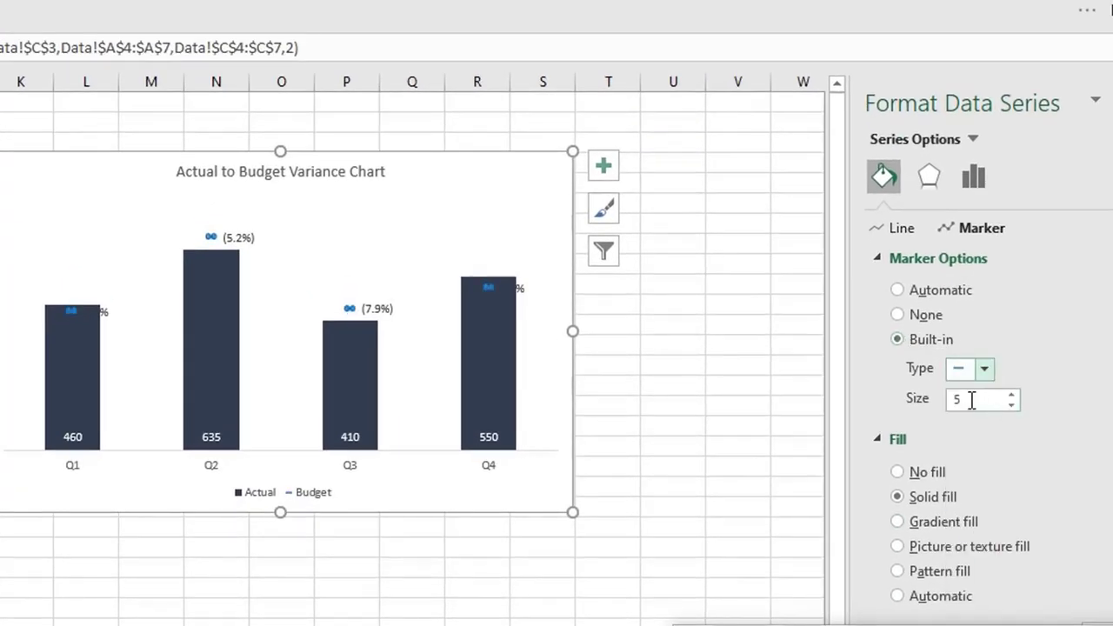
type("3")
key("Return")
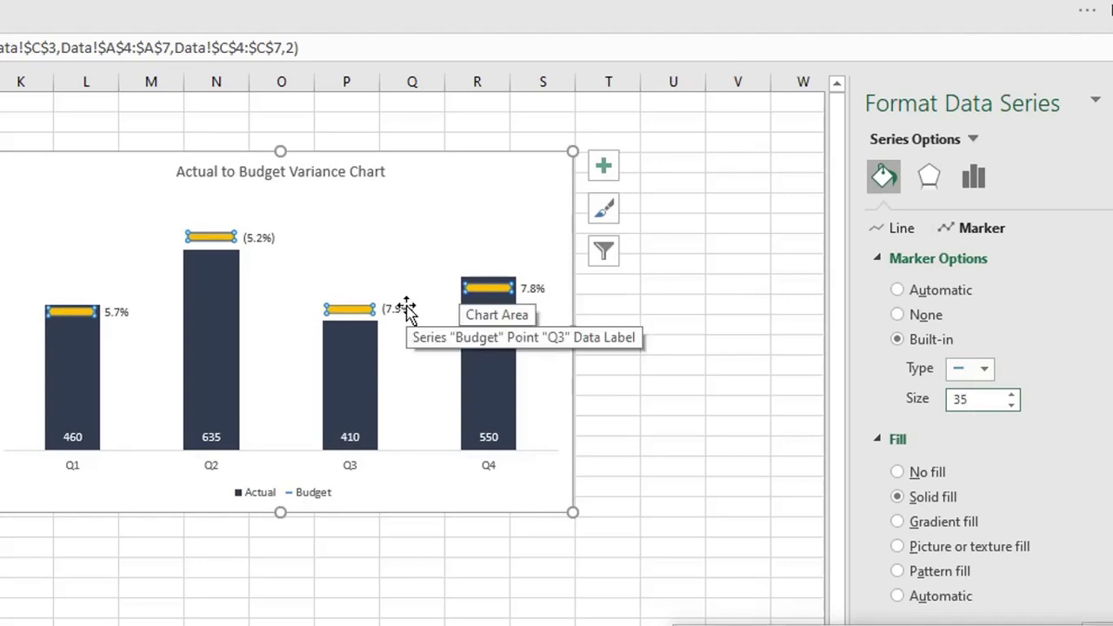
left_click(409, 310)
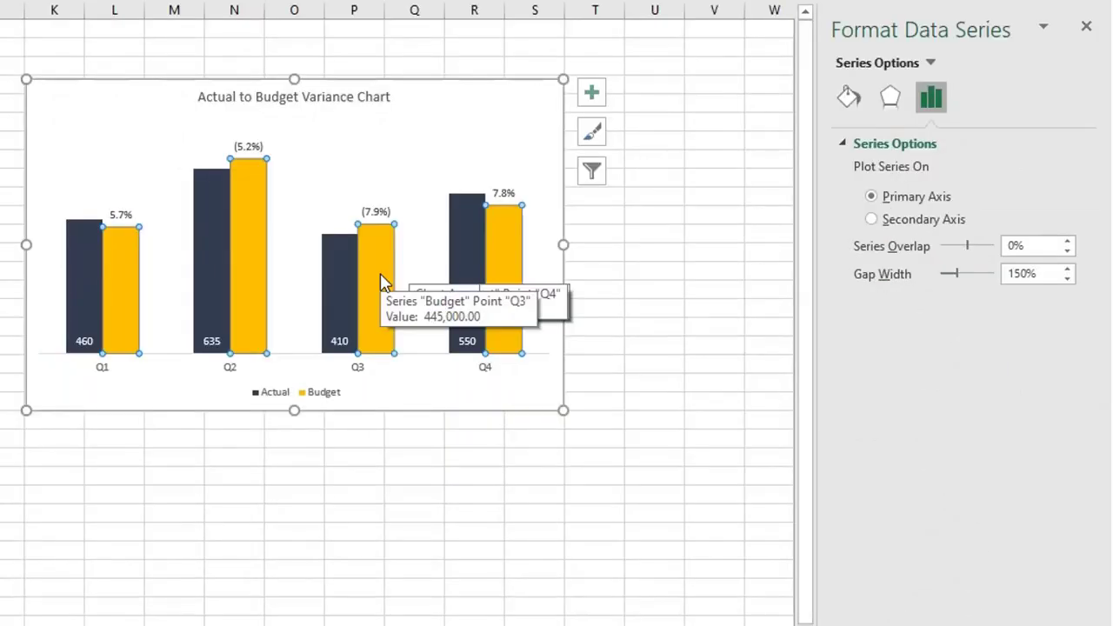
Raise the Budget series overlap to 100%.
right_click(383, 283)
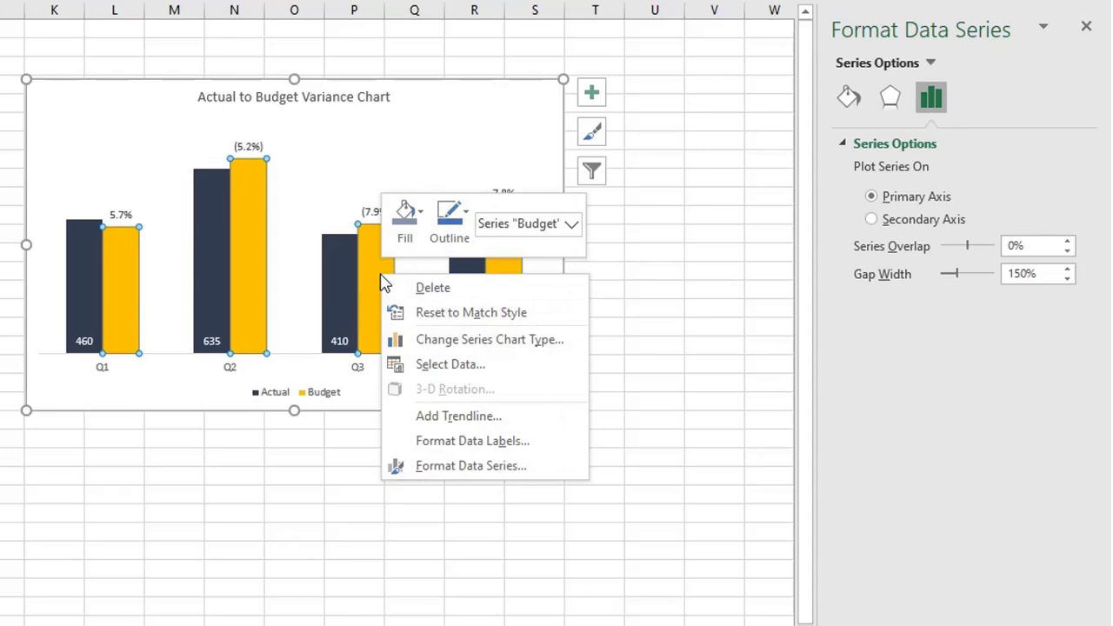
left_click(471, 466)
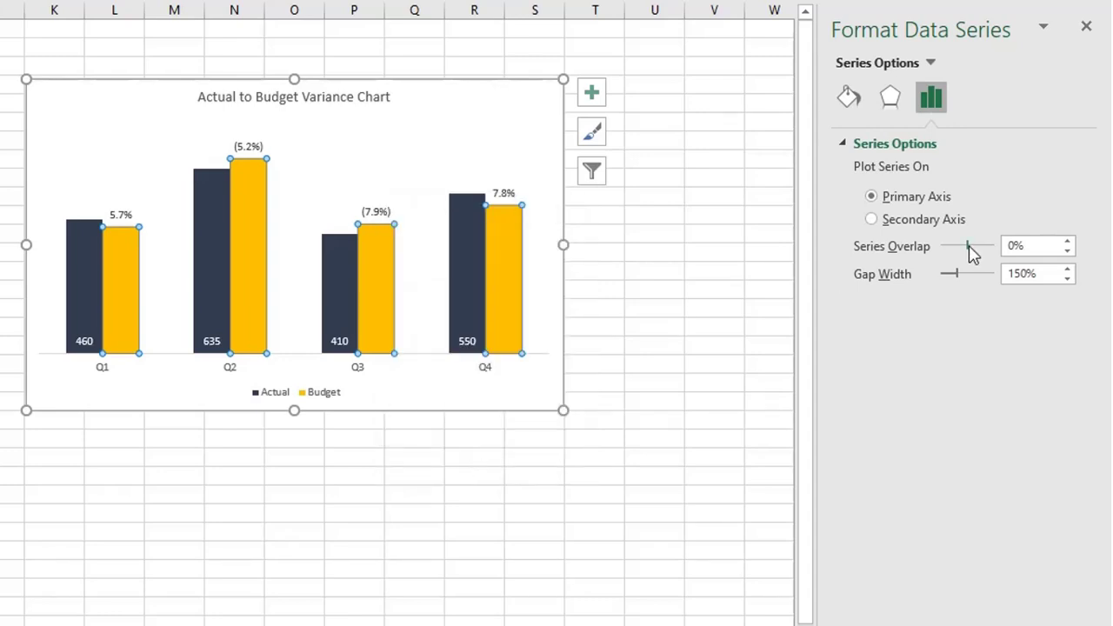
left_click_drag(969, 251, 997, 252)
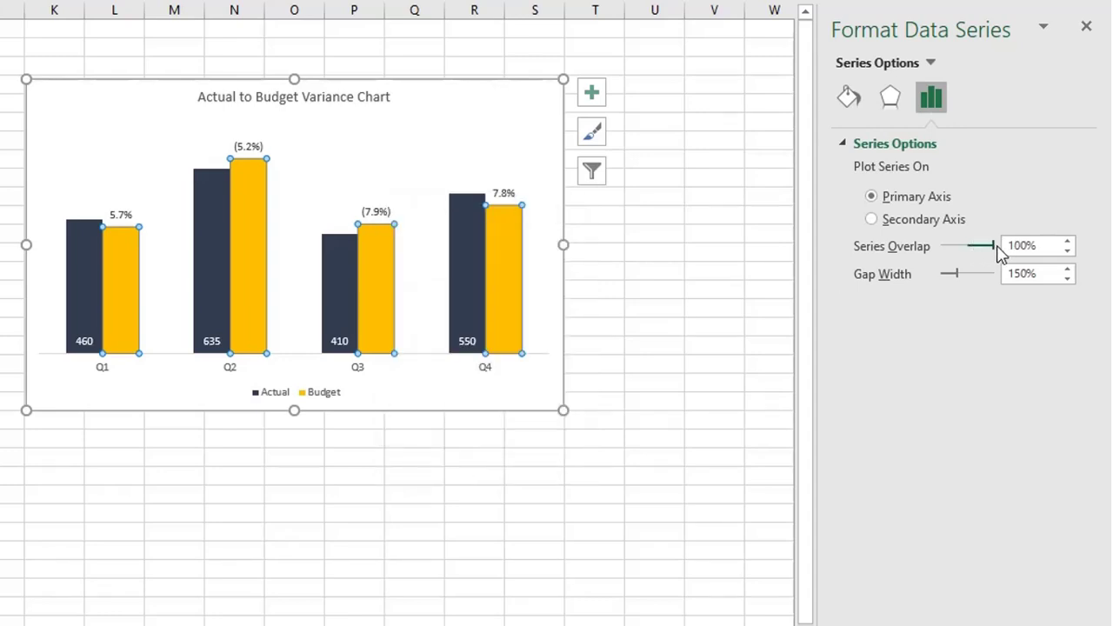
Remove the Budget column fill and give them a solid 2.5 pt outline.
left_click(852, 99)
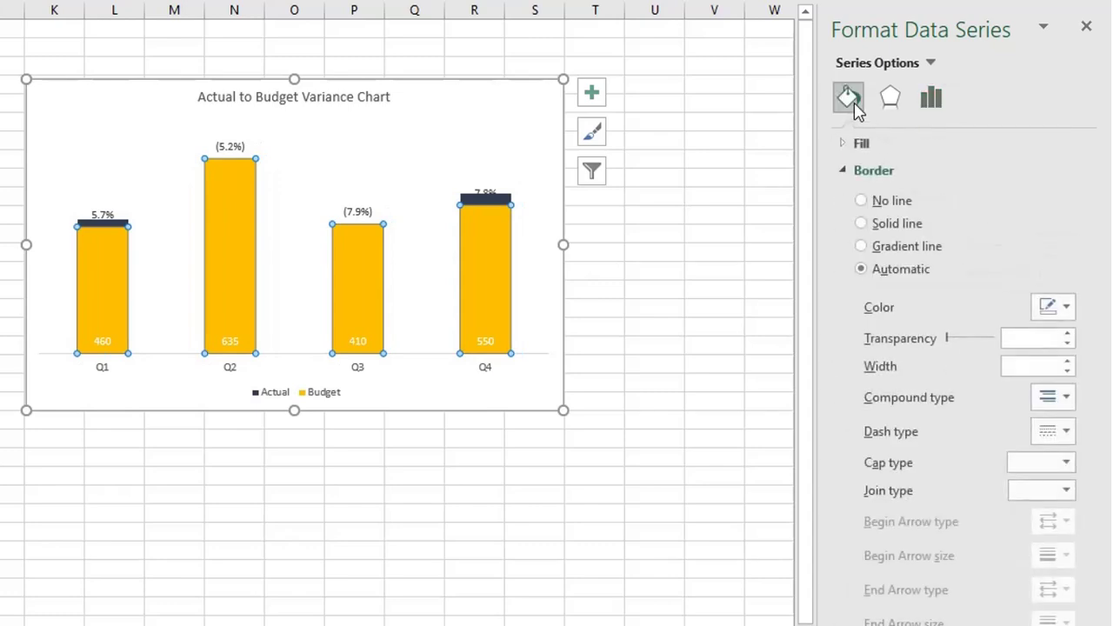
left_click(859, 142)
left_click(862, 173)
left_click(859, 143)
left_click(869, 224)
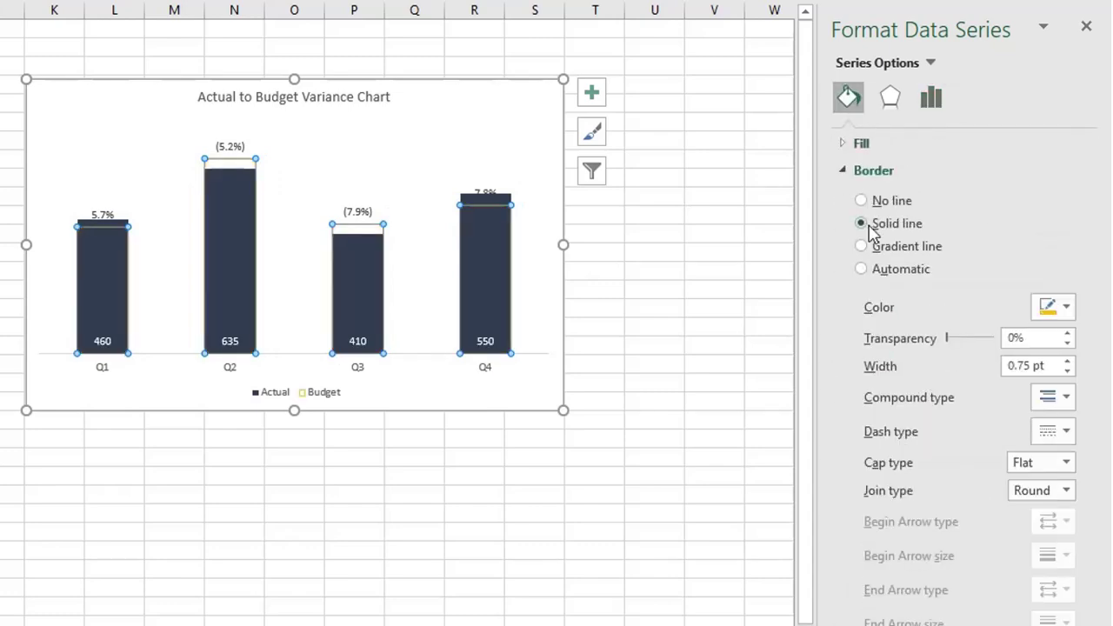
left_click(1068, 362)
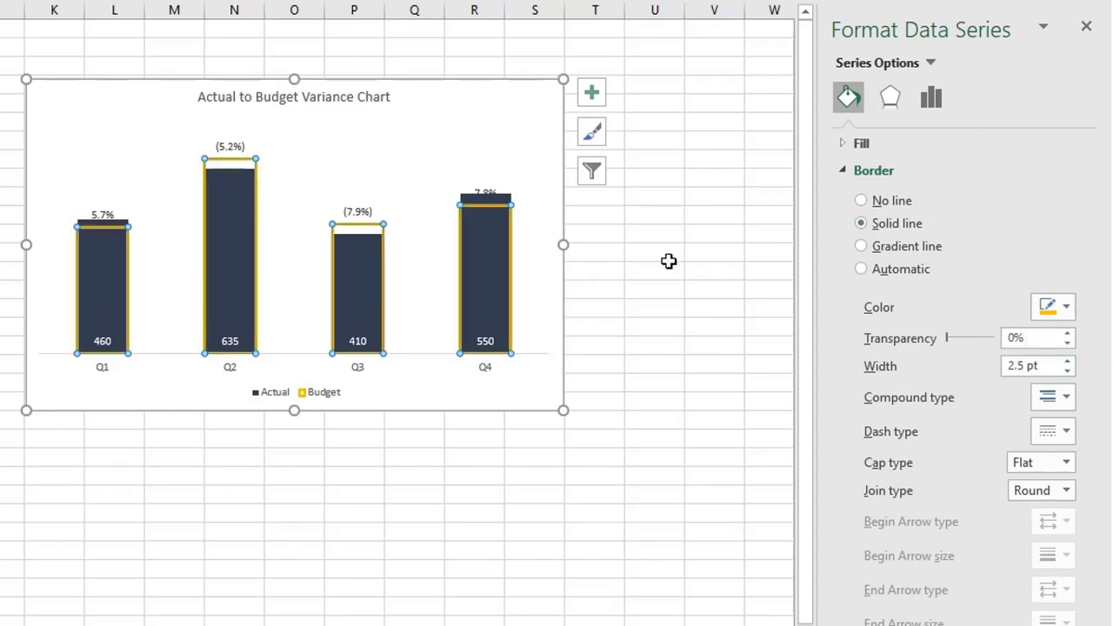
left_click(618, 260)
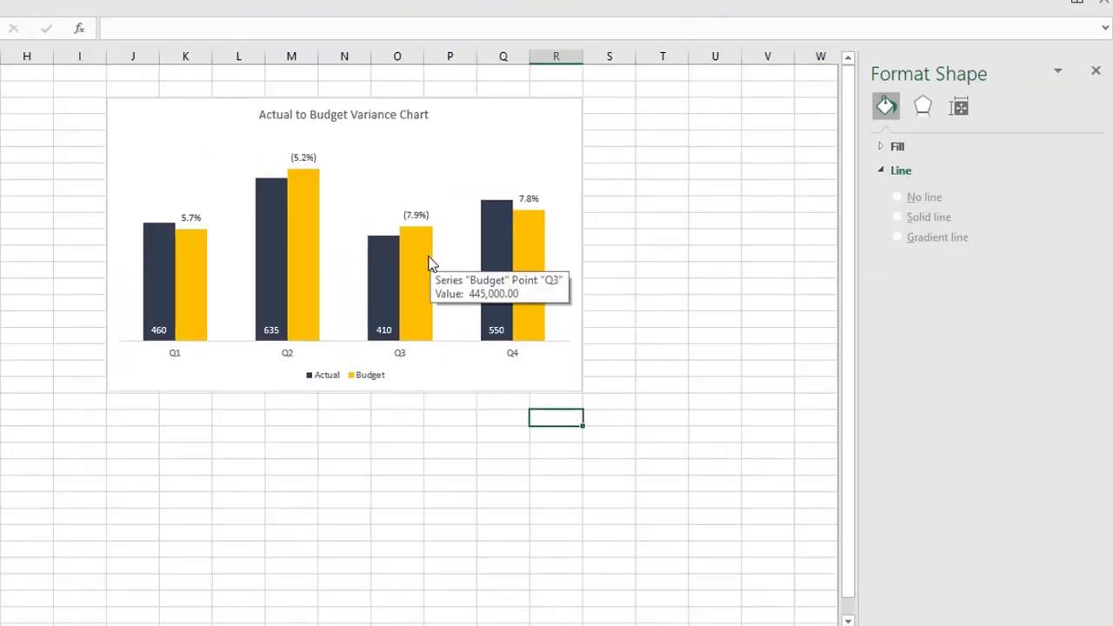
Move the Budget series onto the secondary axis and widen its columns to about 97% gap width.
left_click(428, 263)
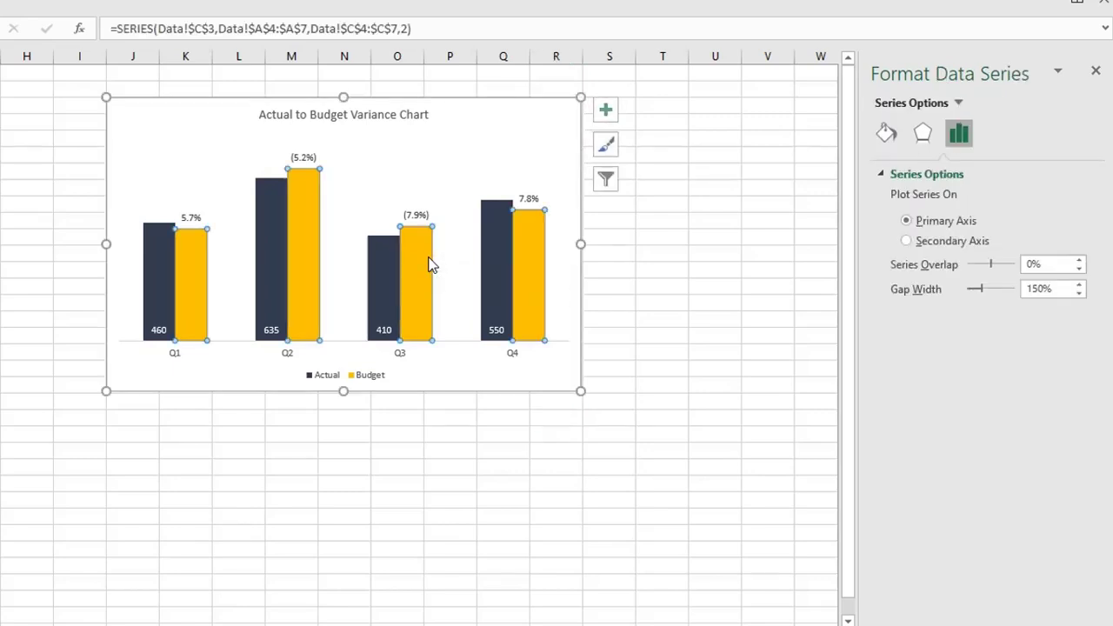
right_click(431, 264)
left_click(497, 316)
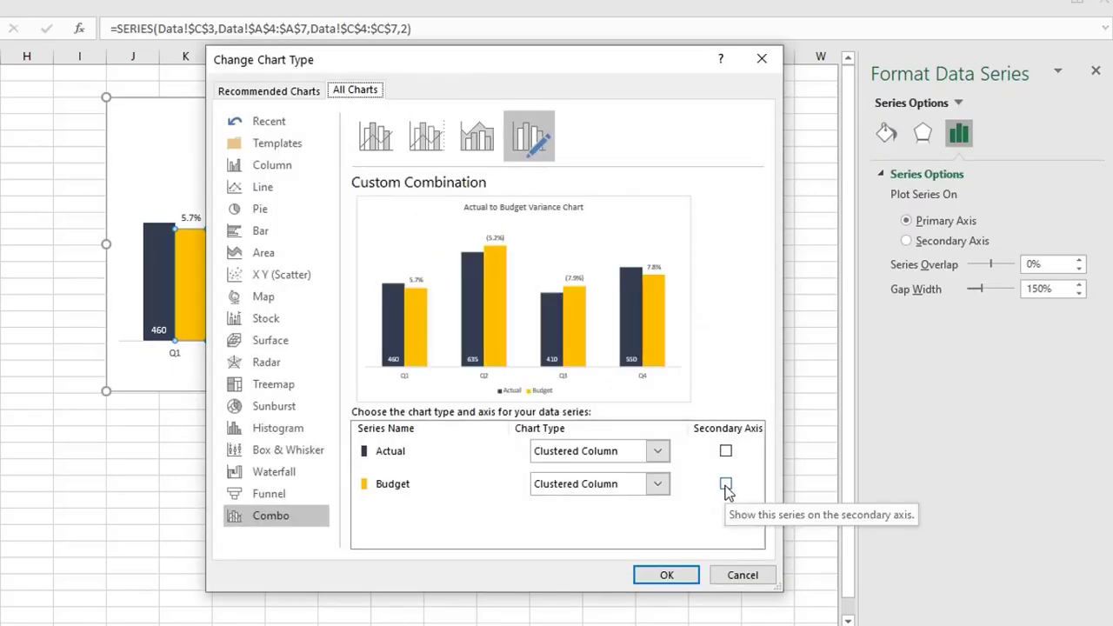
left_click(726, 486)
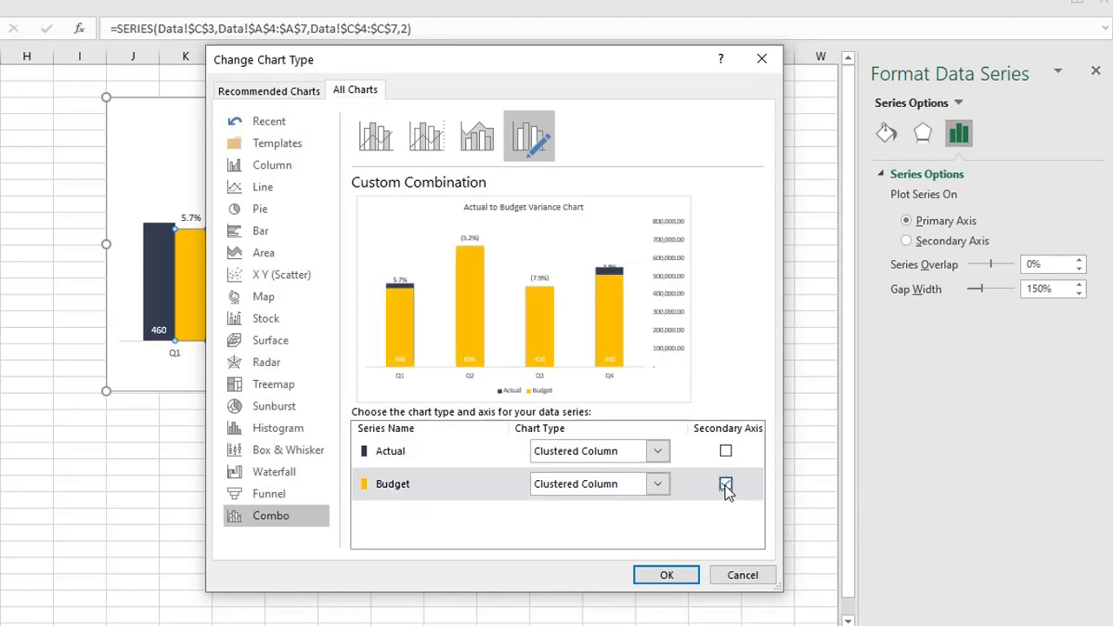
left_click(743, 575)
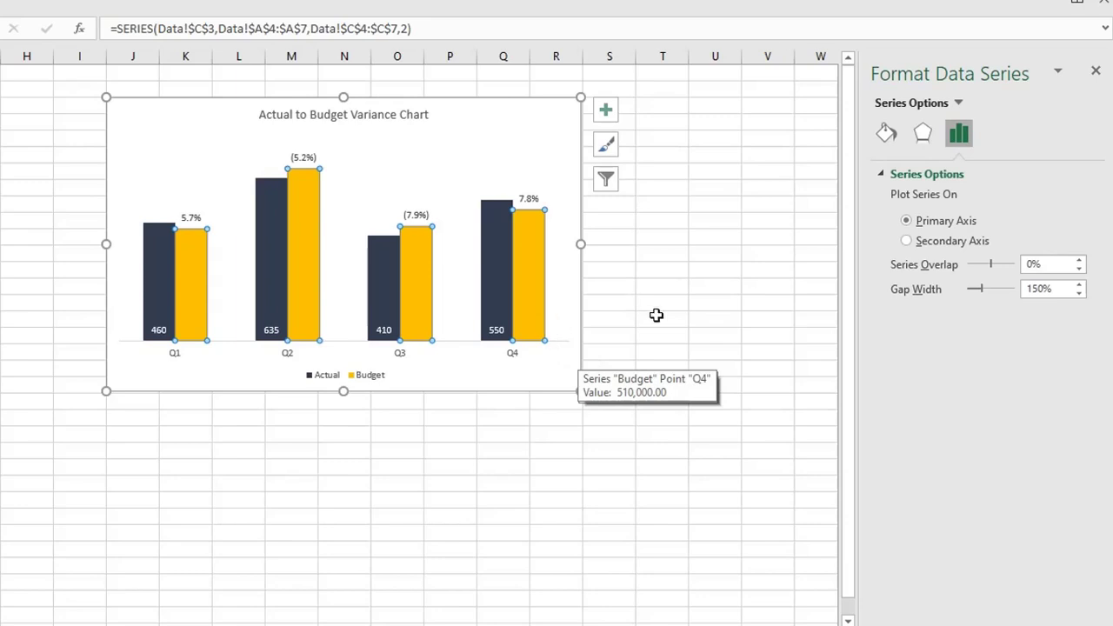
left_click(917, 245)
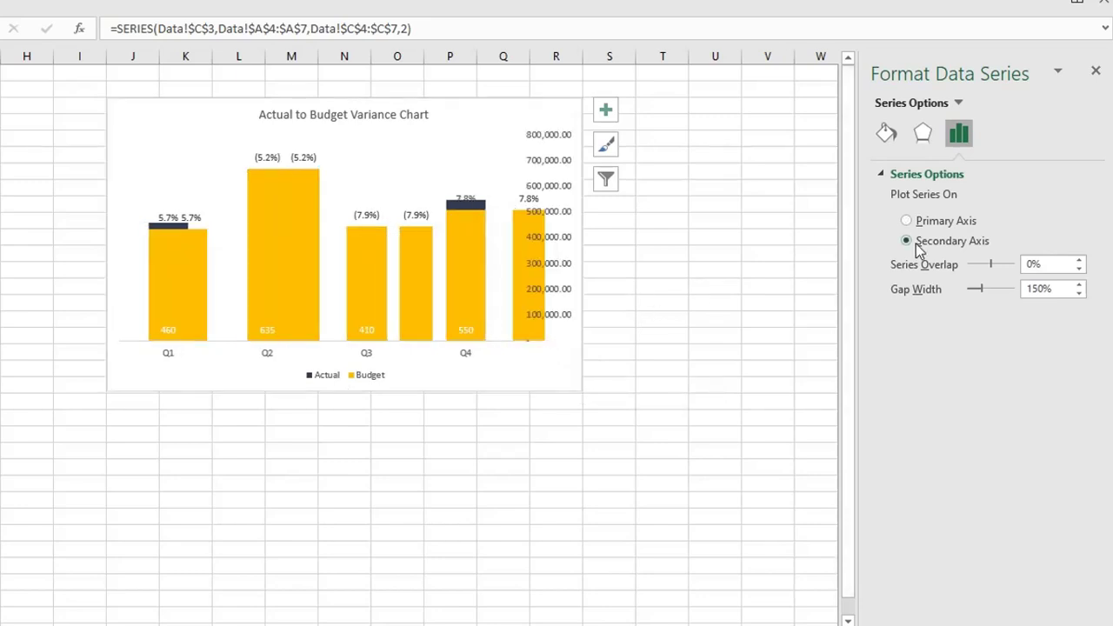
left_click_drag(980, 290, 976, 290)
Make the gold Budget fill 52% transparent and delete the secondary value axis.
left_click(887, 132)
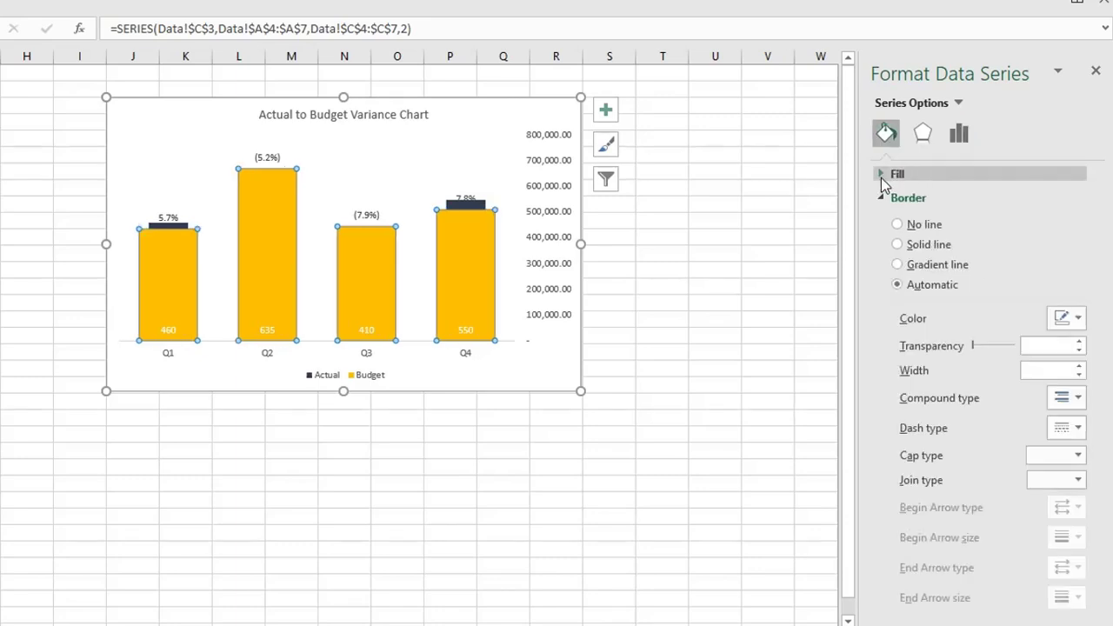
left_click(881, 177)
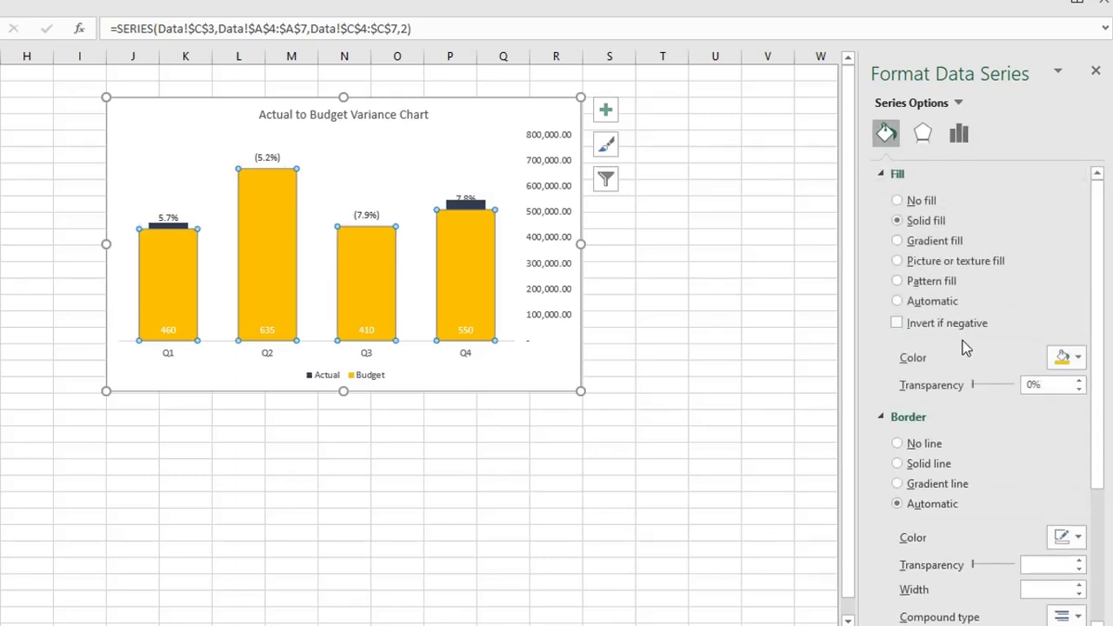
left_click_drag(975, 385, 994, 385)
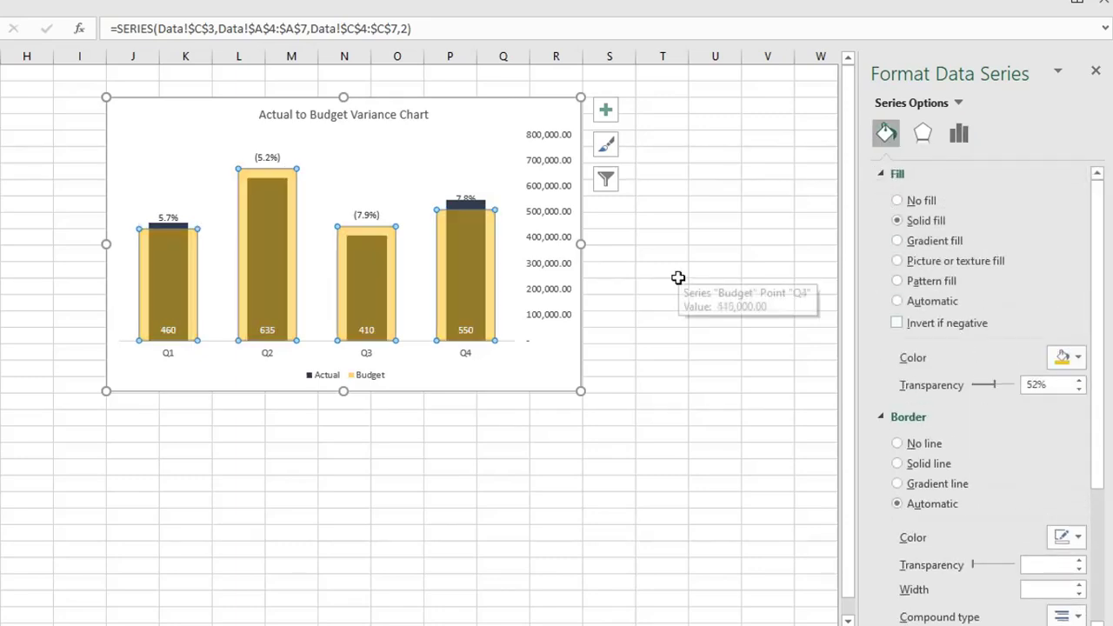
left_click(557, 237)
key("Delete")
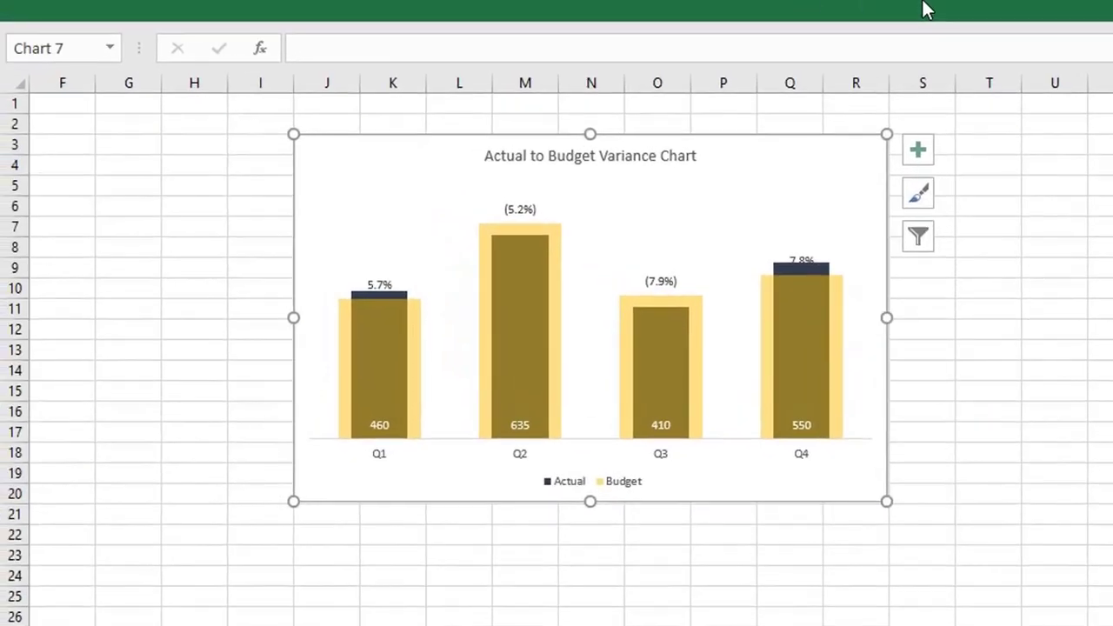
Select the Actual series through the Chart Elements dropdown.
left_click(171, 90)
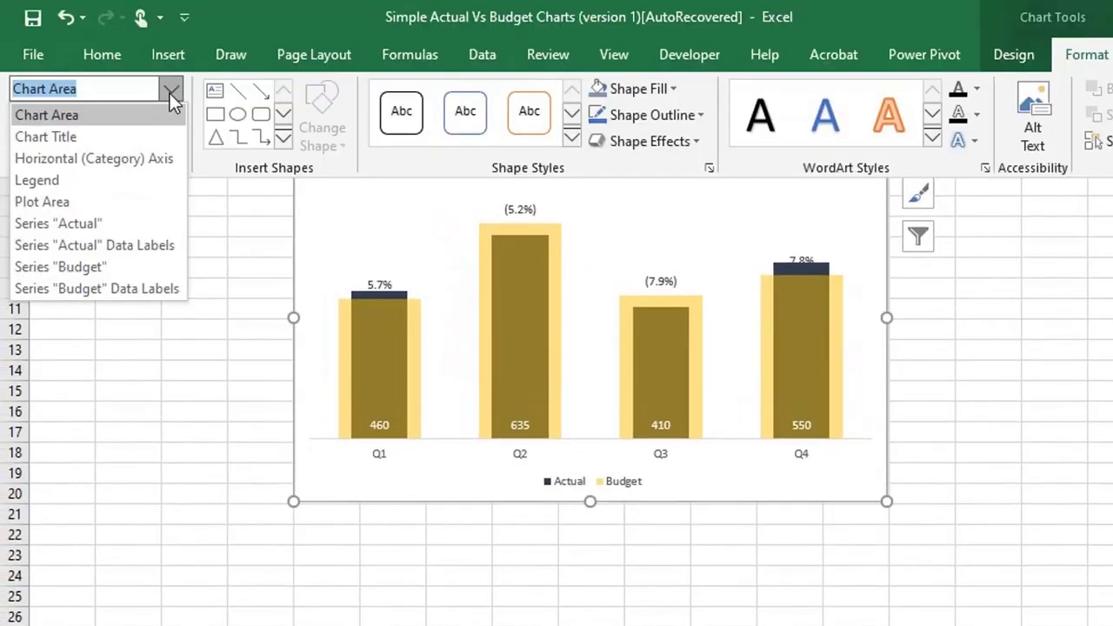
left_click(157, 218)
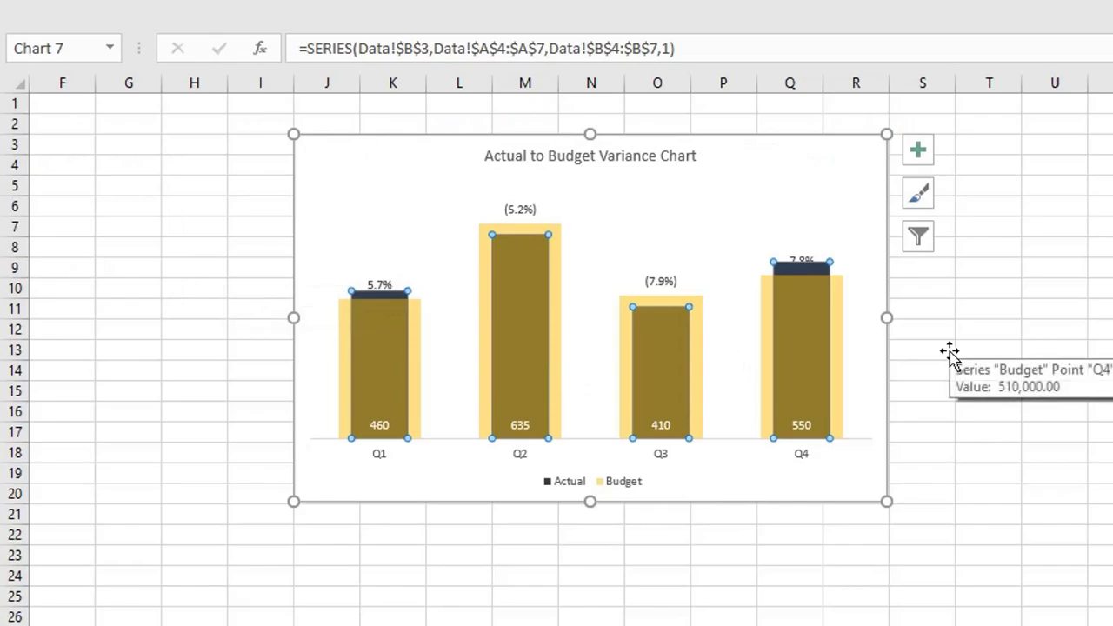